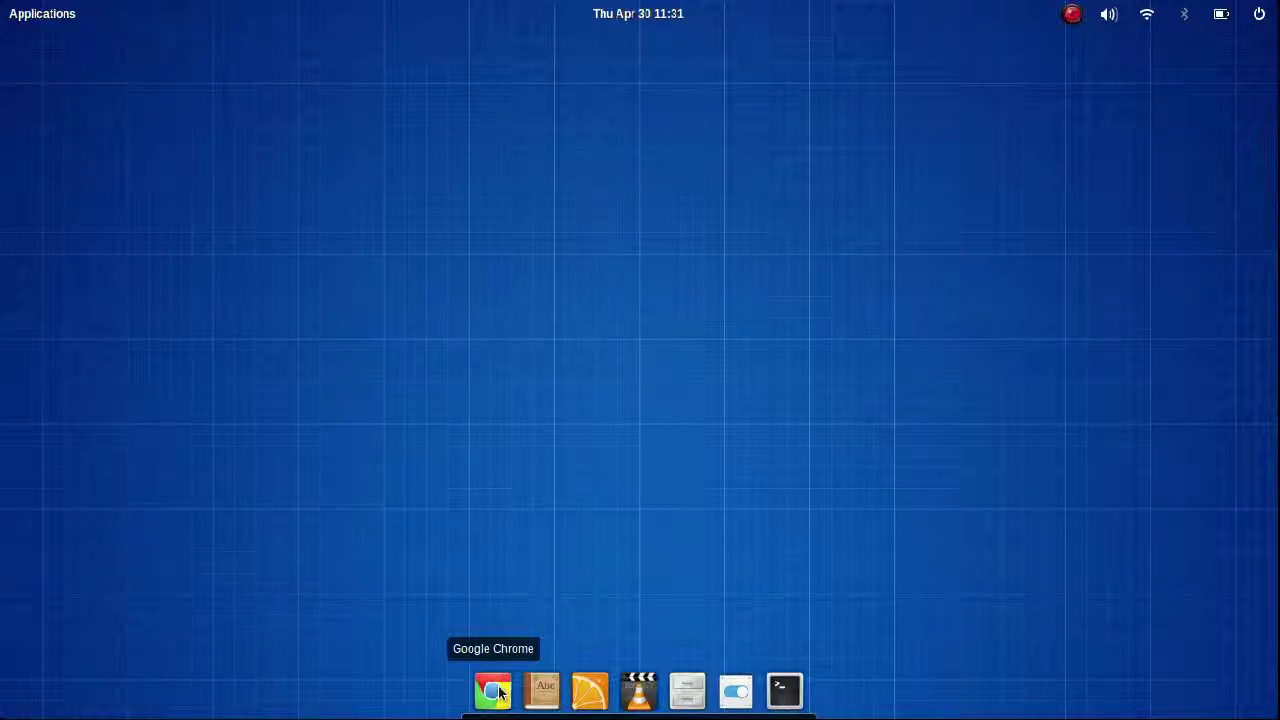
Step: Search Google for 'google adsense' in Chrome and open the AdSense start page
click(500, 692)
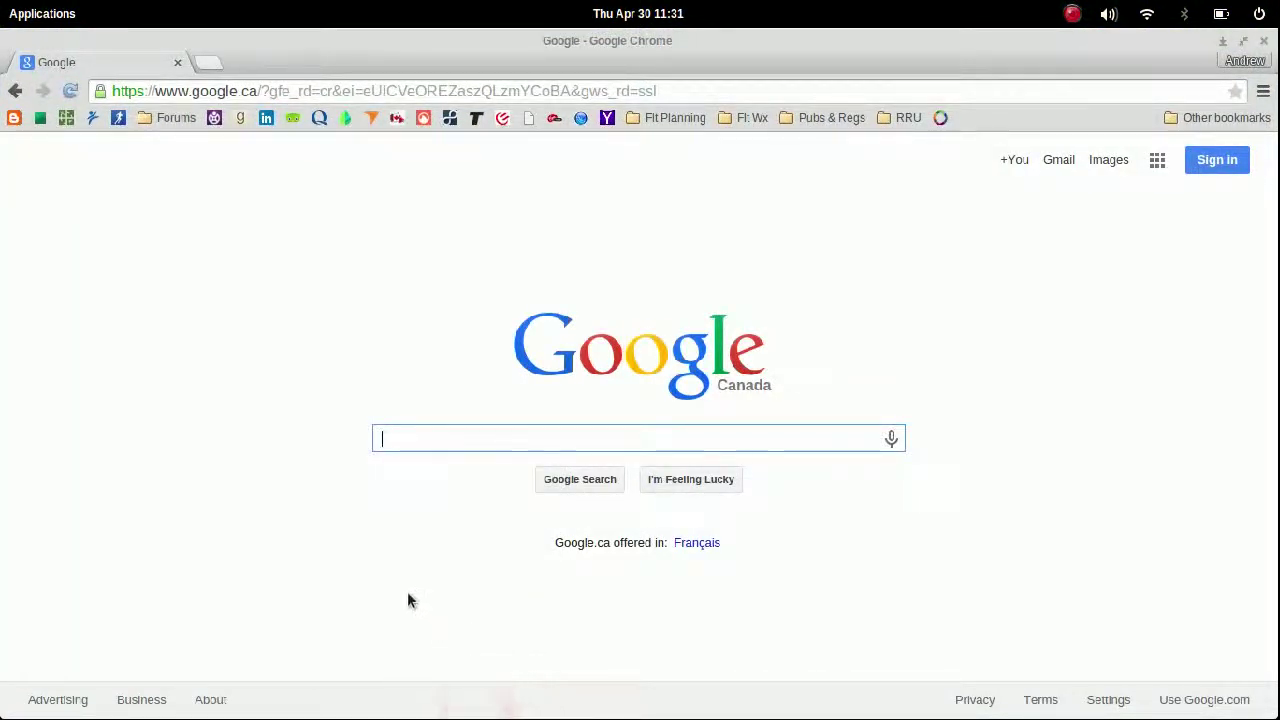
mouse_move(493, 705)
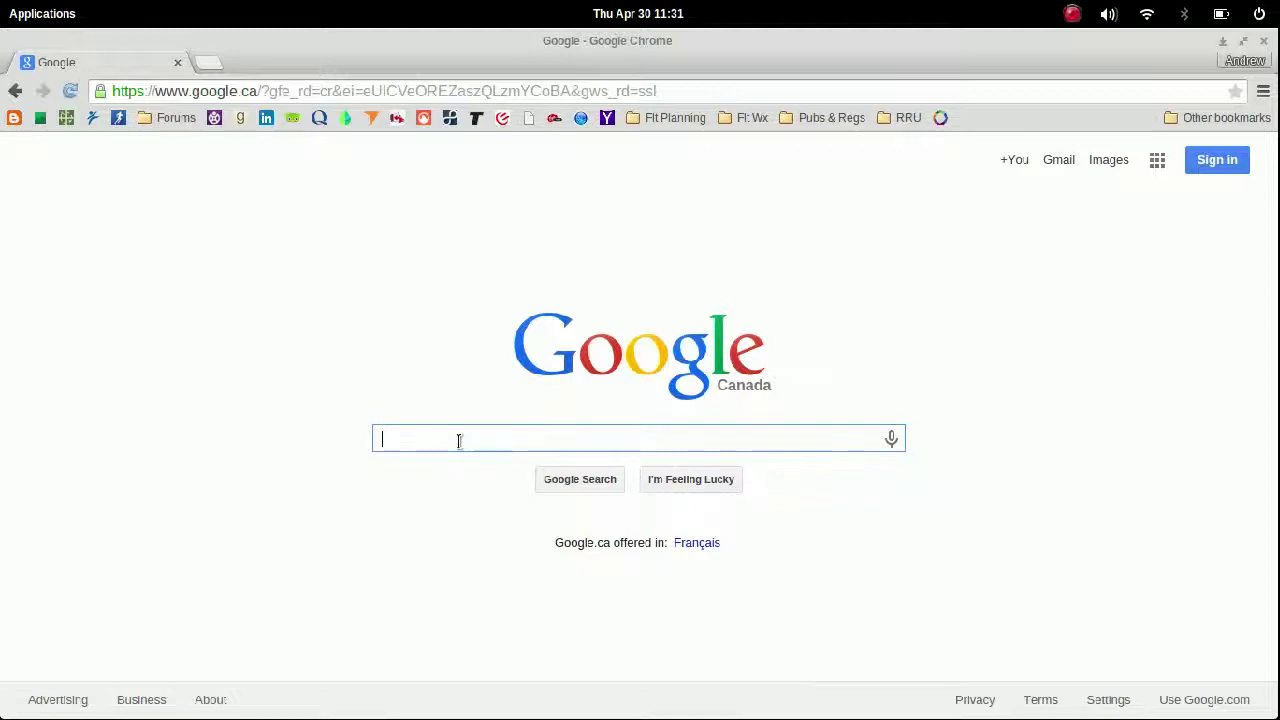
text(goo)
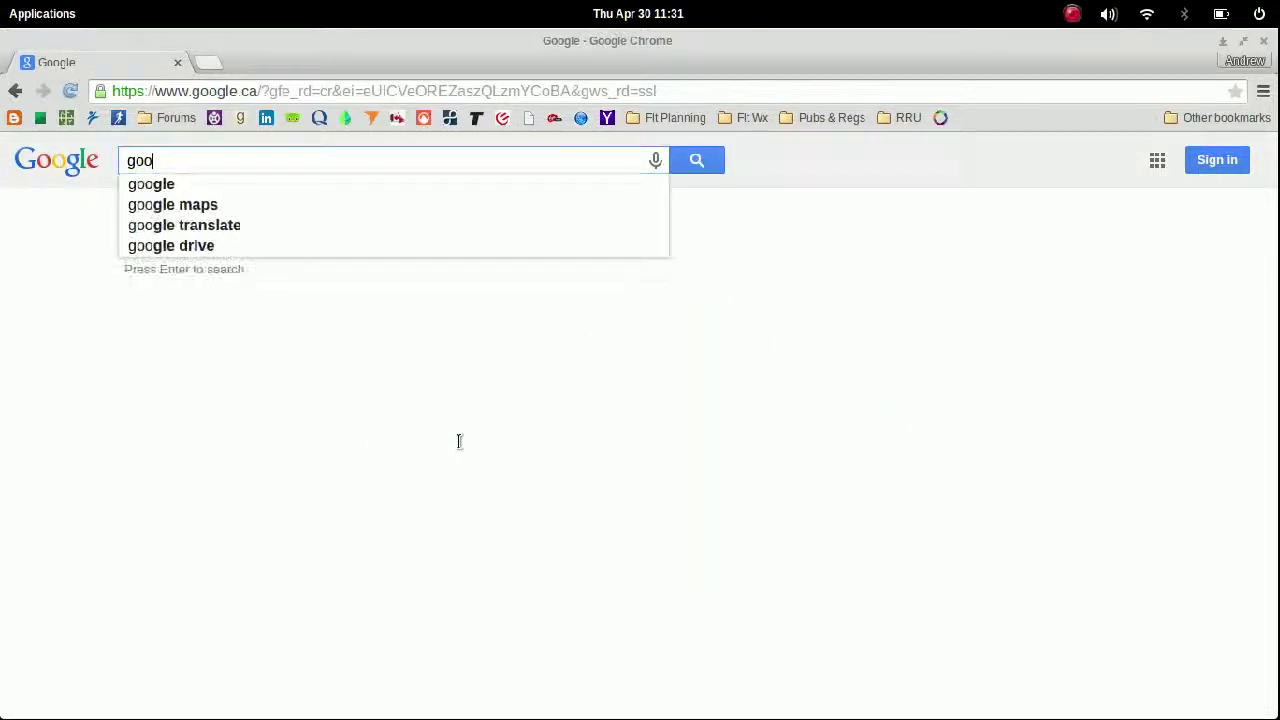
text(gle adsense)
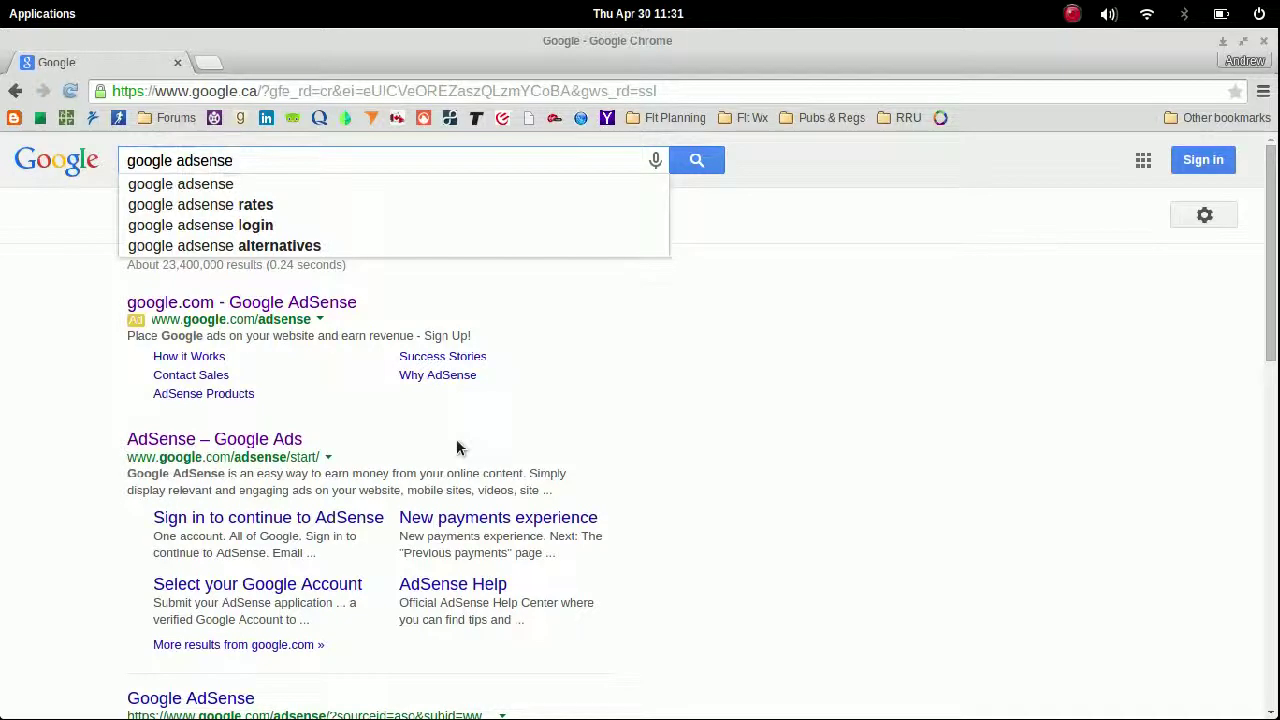
key(Return)
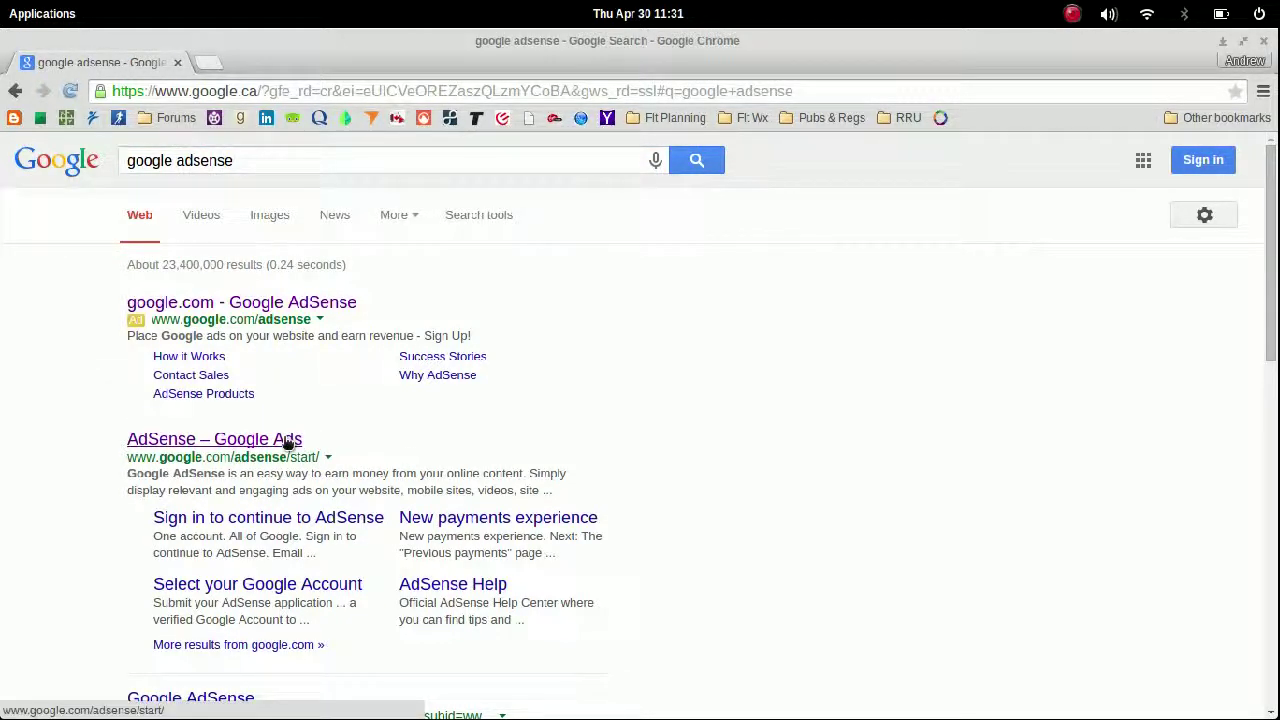
click(288, 441)
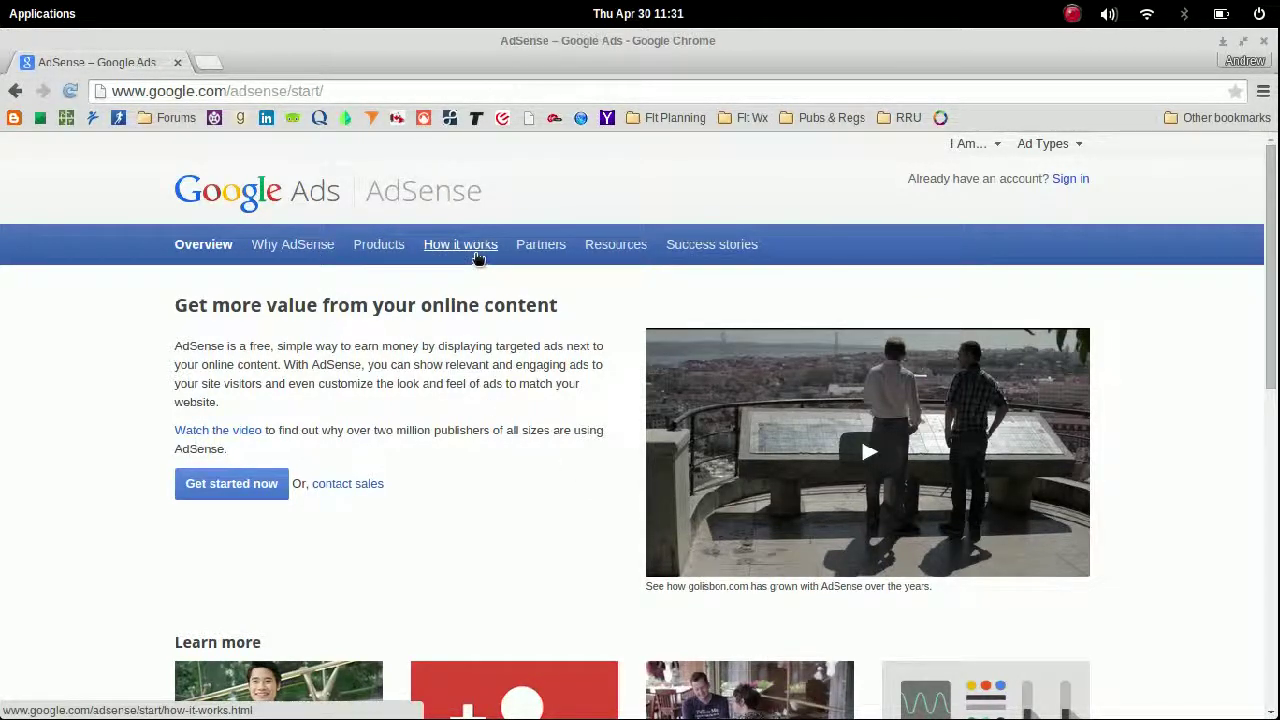
Step: View the AdSense 'How it works' page, then go to the AdSense sign-in
click(460, 245)
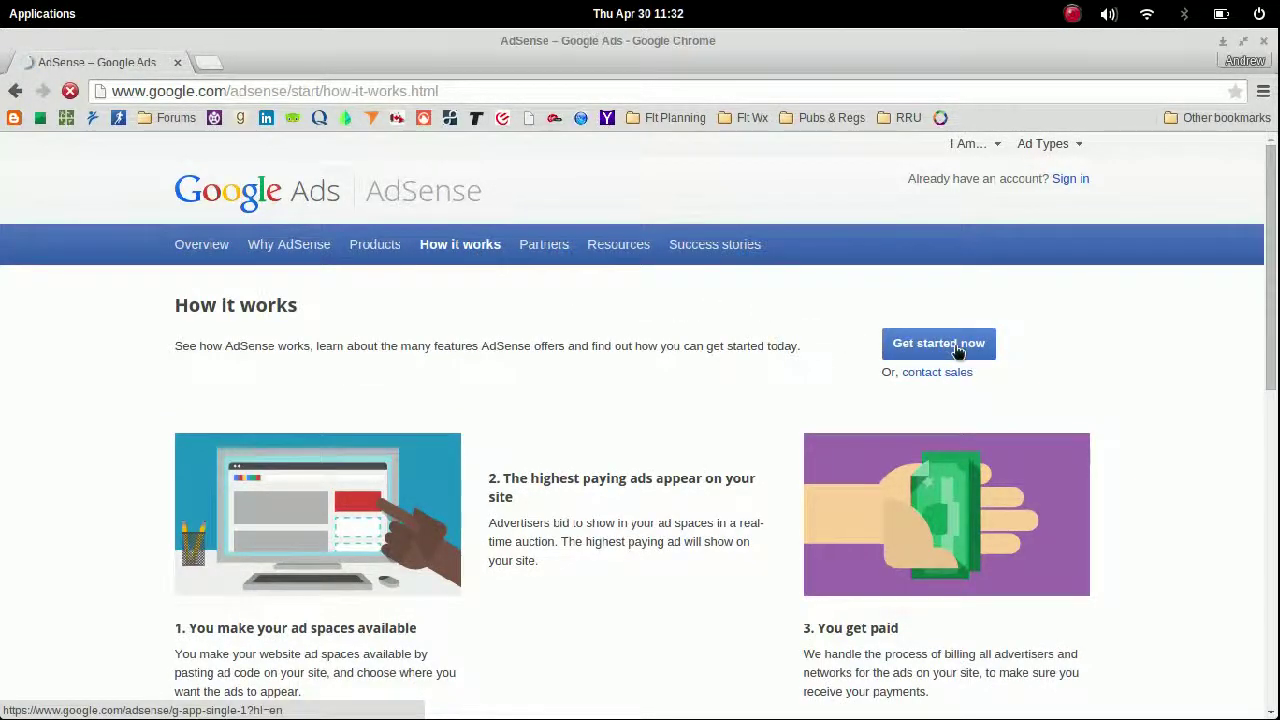
click(1070, 180)
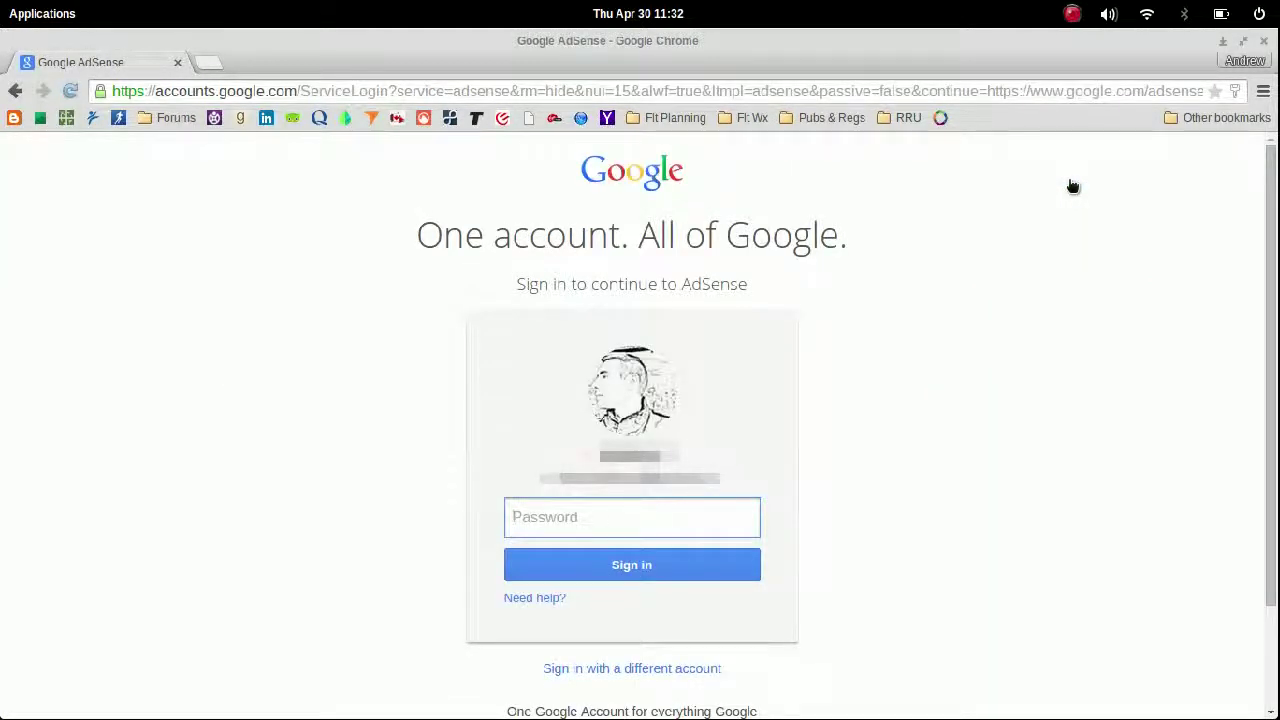
Step: Enter the account password to sign in to AdSense
text(*********)
key(Return)
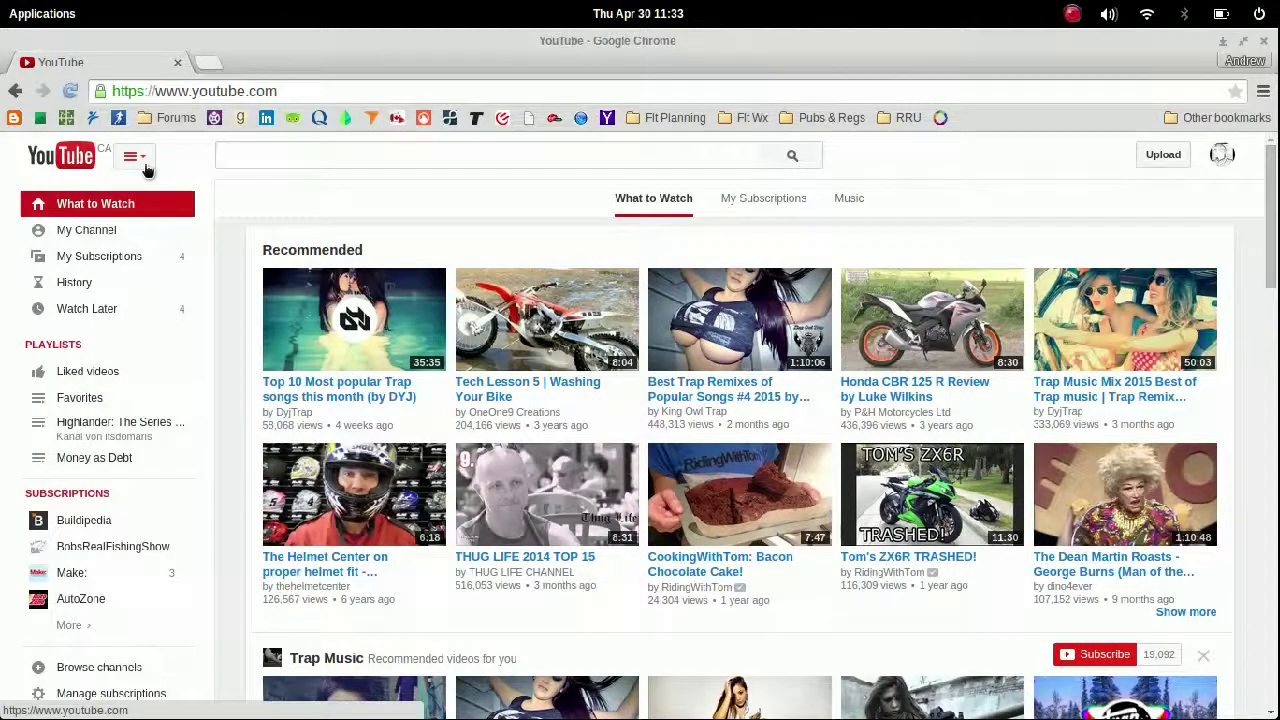
Step: Go from My Channel through Video Manager to the Creator Studio Channel Features page
click(112, 234)
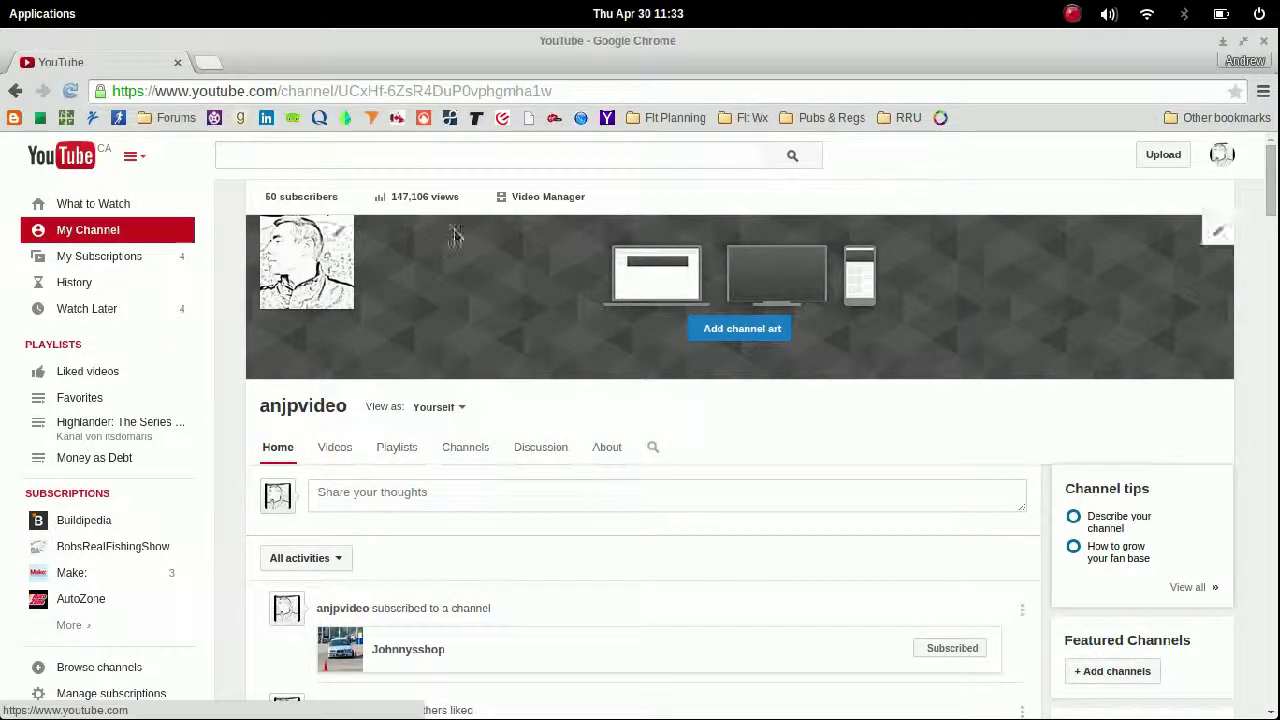
click(533, 204)
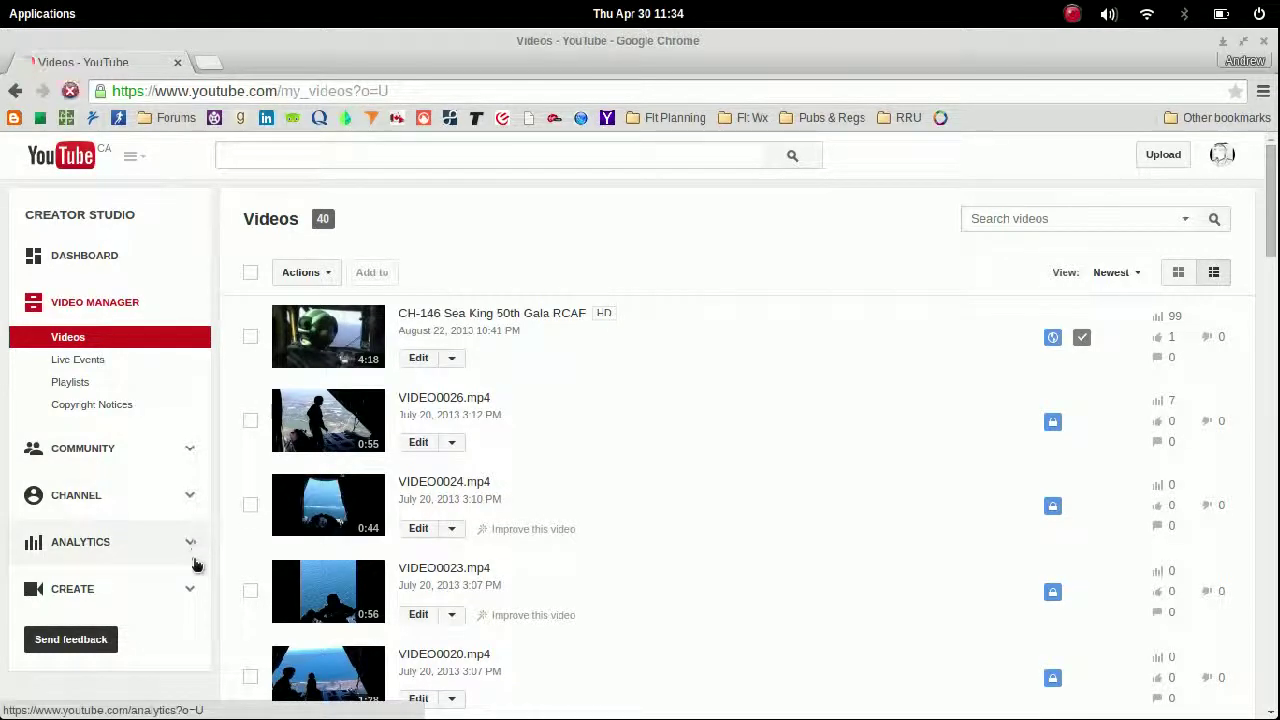
click(191, 497)
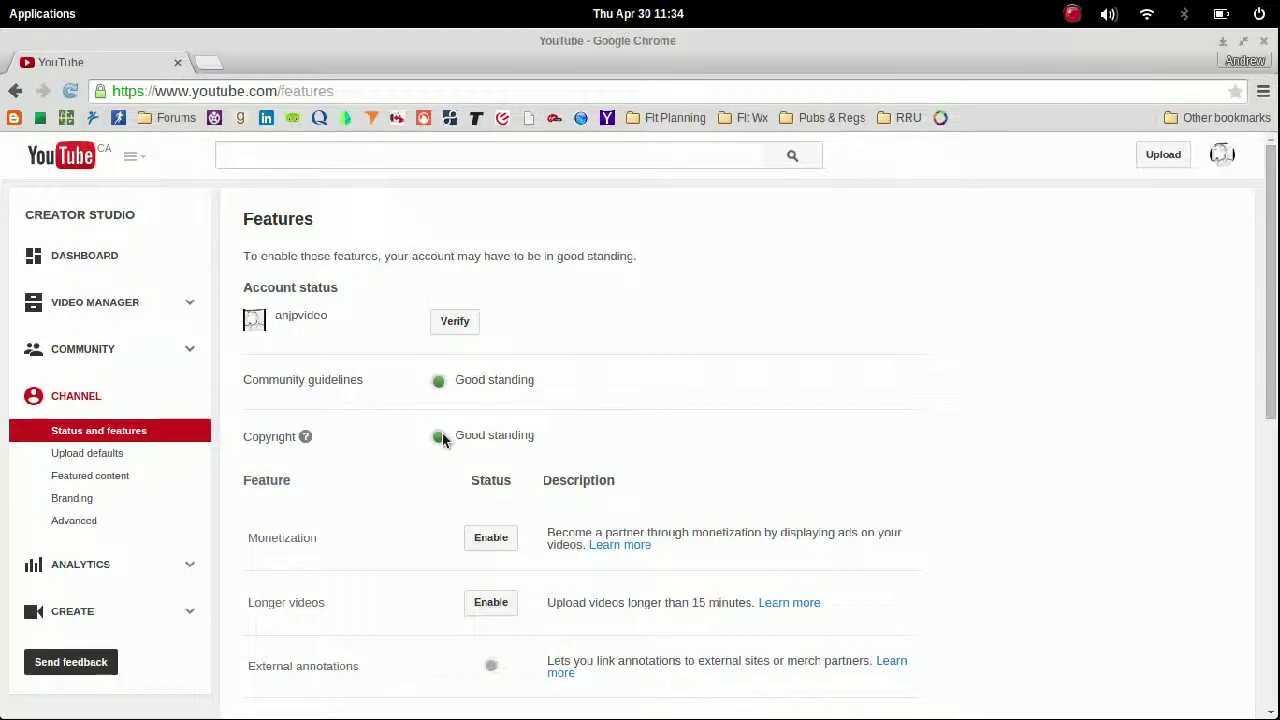
Step: Start enabling Monetization, read the earnings and ineligible-videos answers, and open the agreement
click(487, 538)
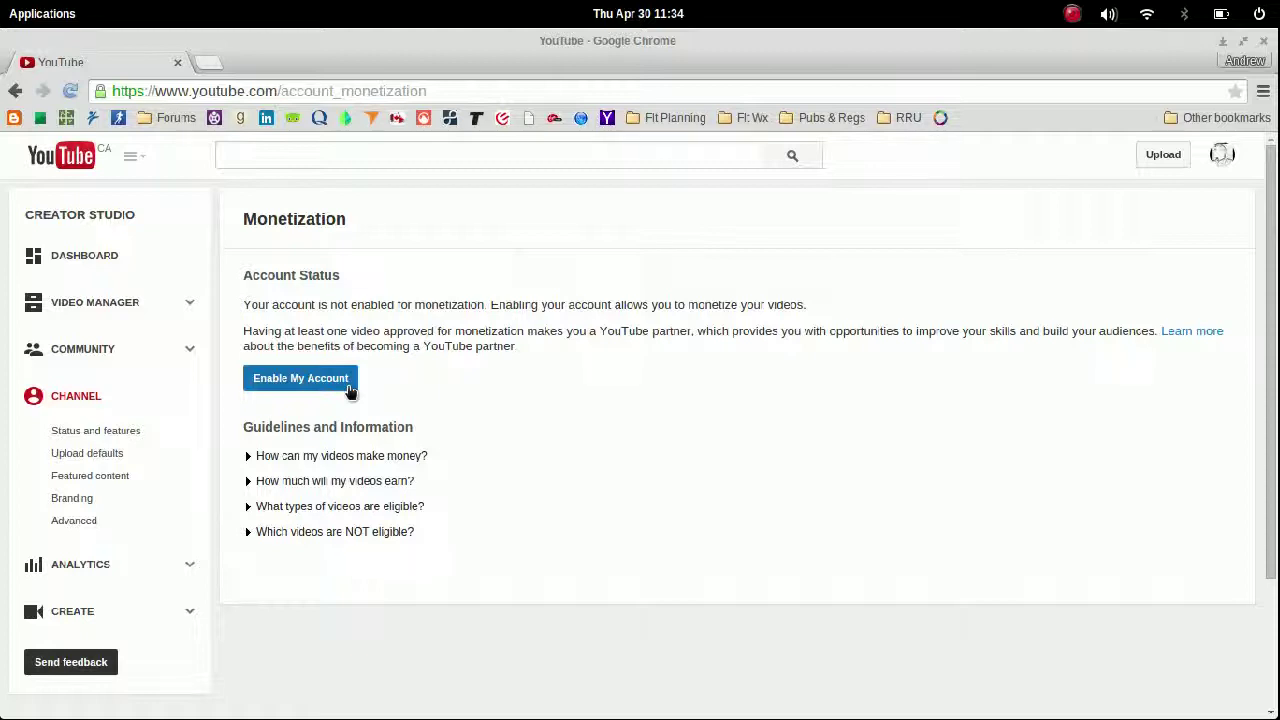
click(349, 484)
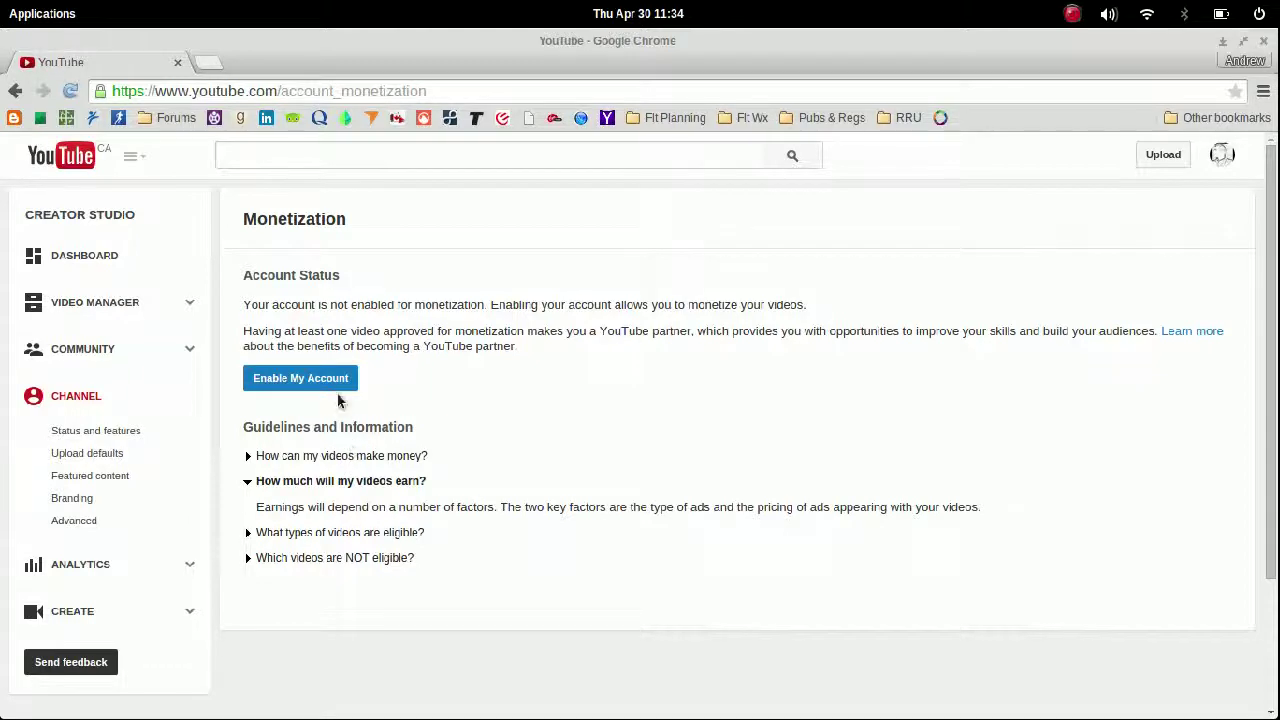
click(366, 559)
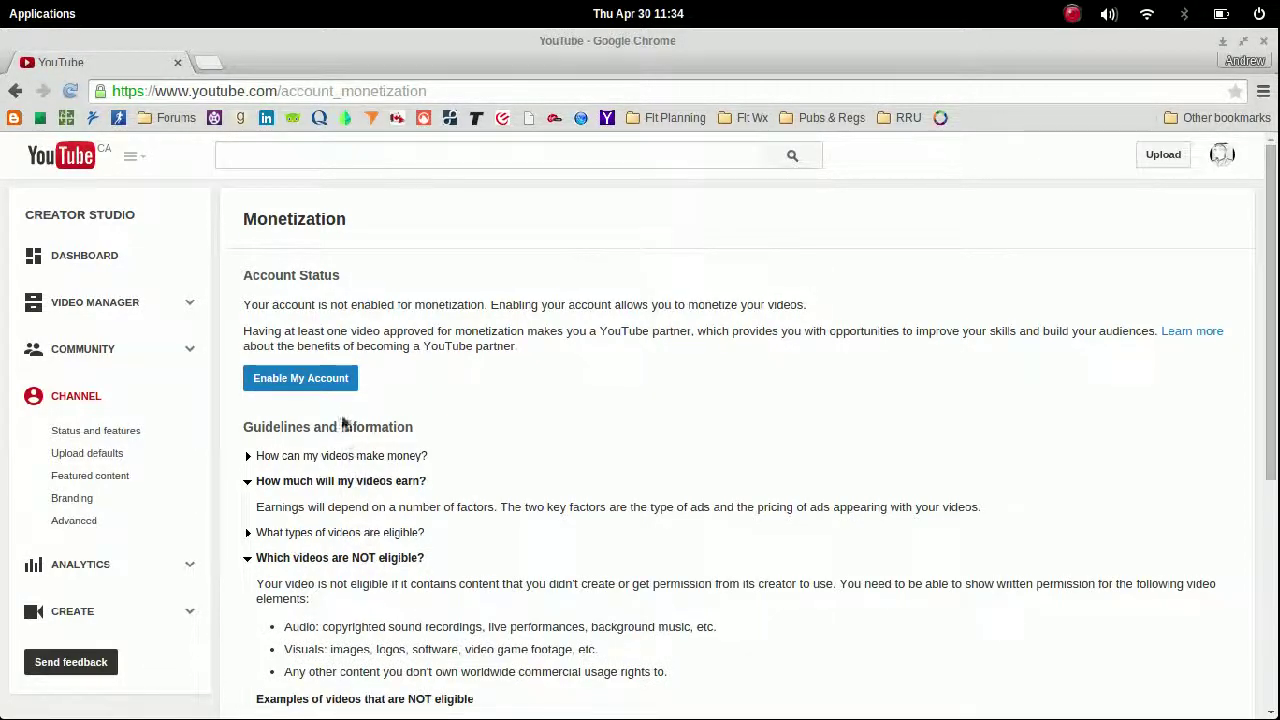
click(336, 381)
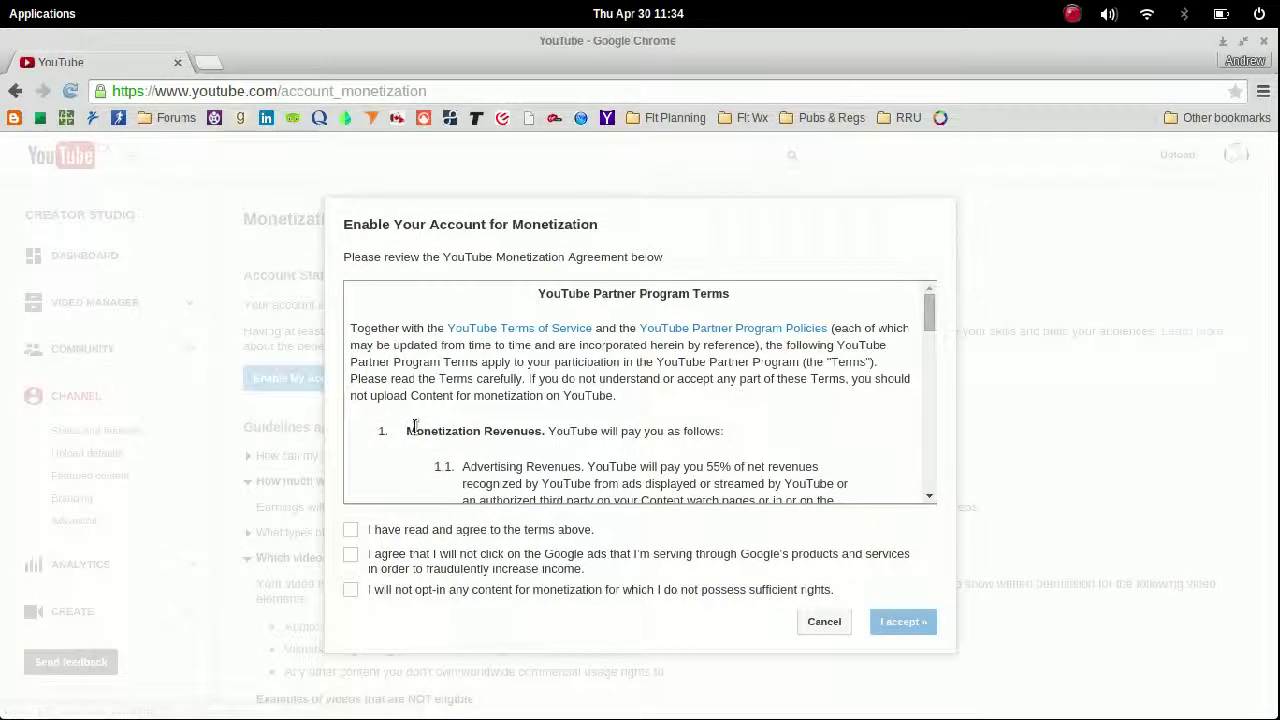
Step: Tick all three agreement checkboxes and accept the YouTube Partner Program terms
scroll(528, 414, down, 10)
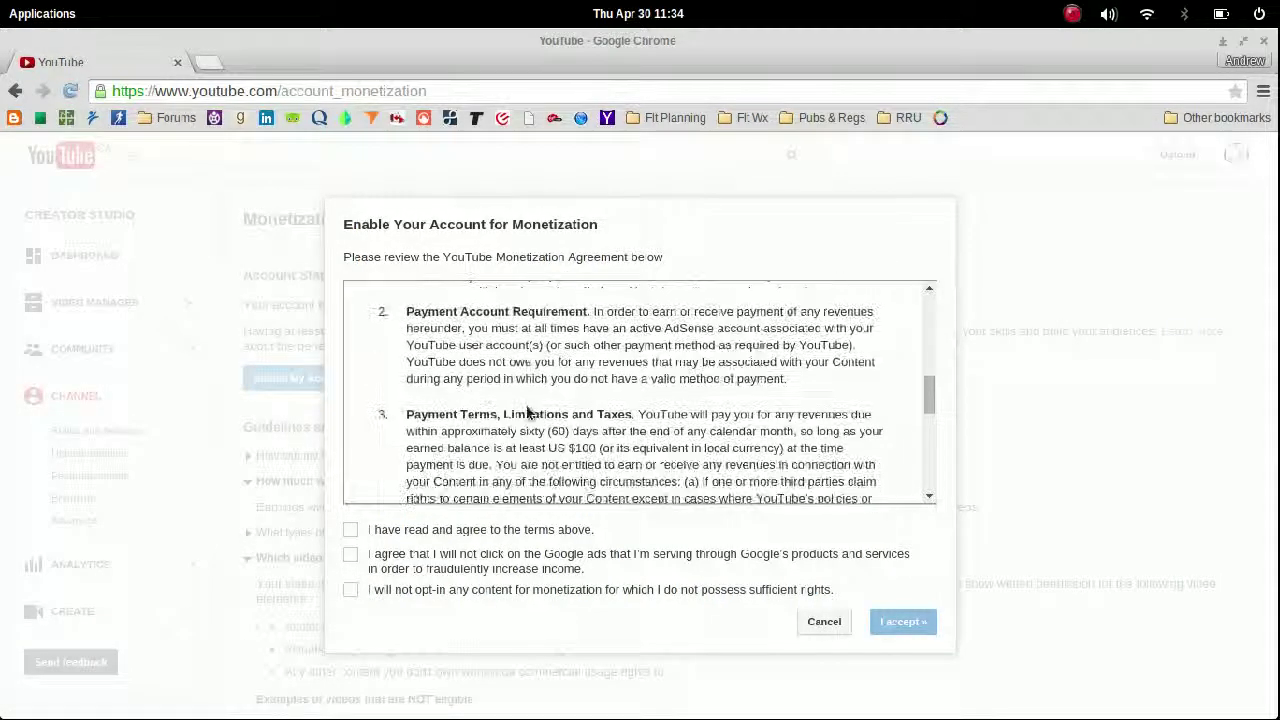
scroll(528, 414, down, 10)
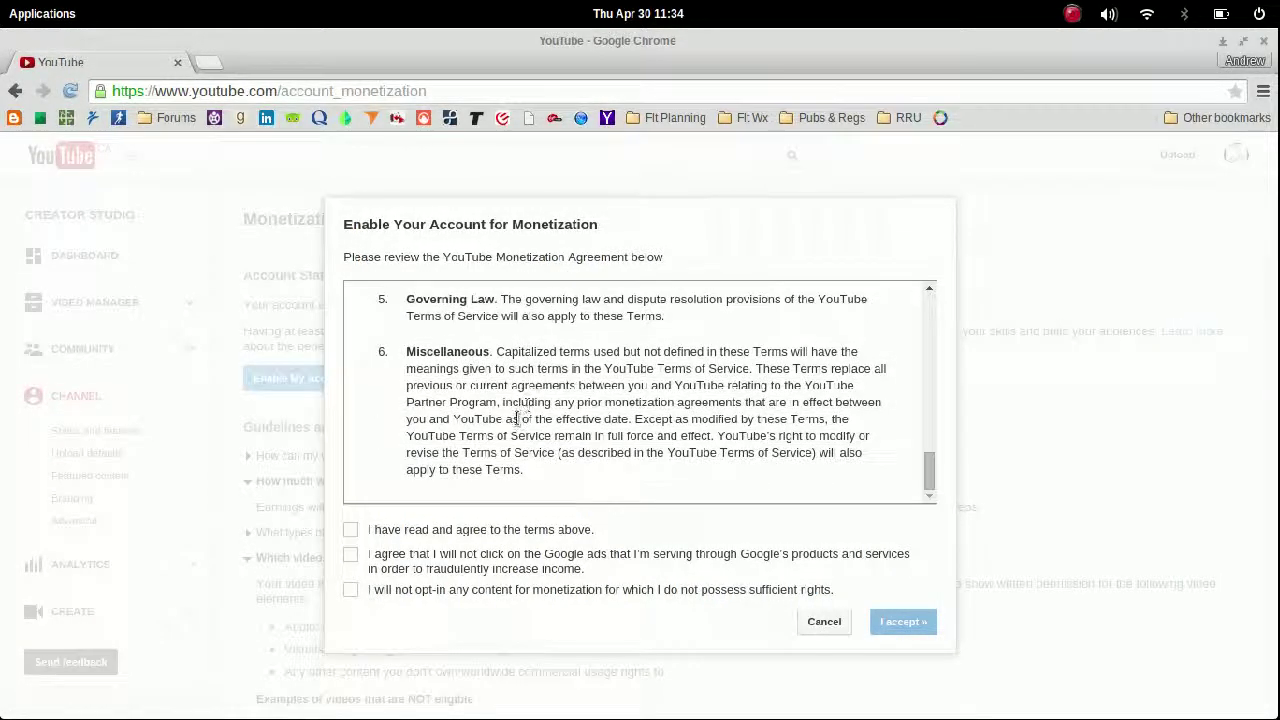
click(352, 531)
click(351, 556)
click(350, 590)
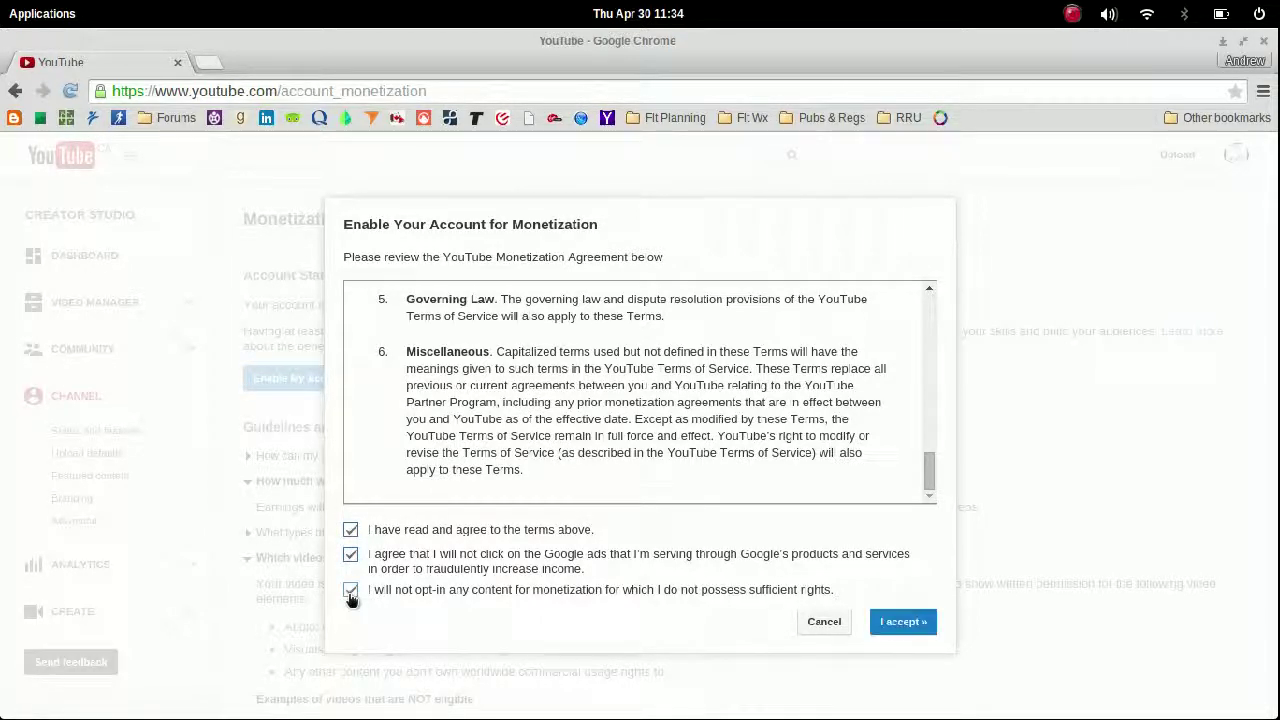
click(887, 625)
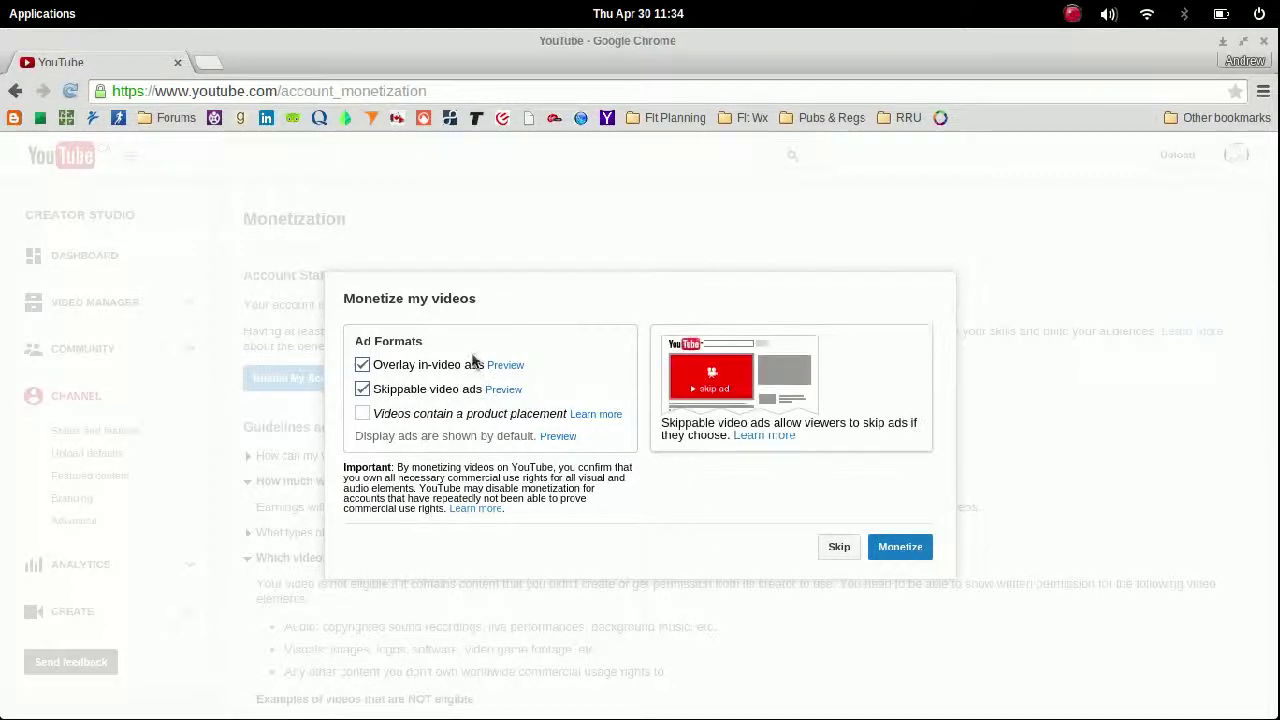
Step: Monetize the videos with overlay and skippable ads, then open the CH-146 Sea King video
mouse_move(508, 394)
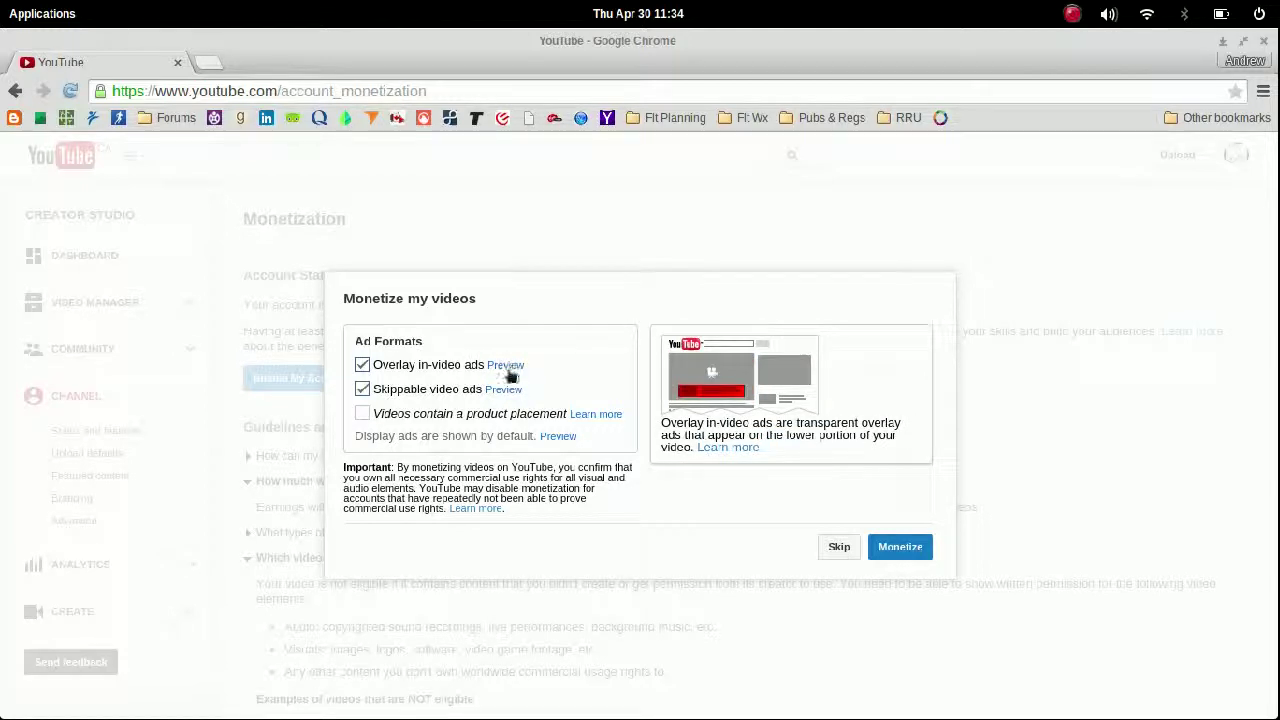
click(888, 552)
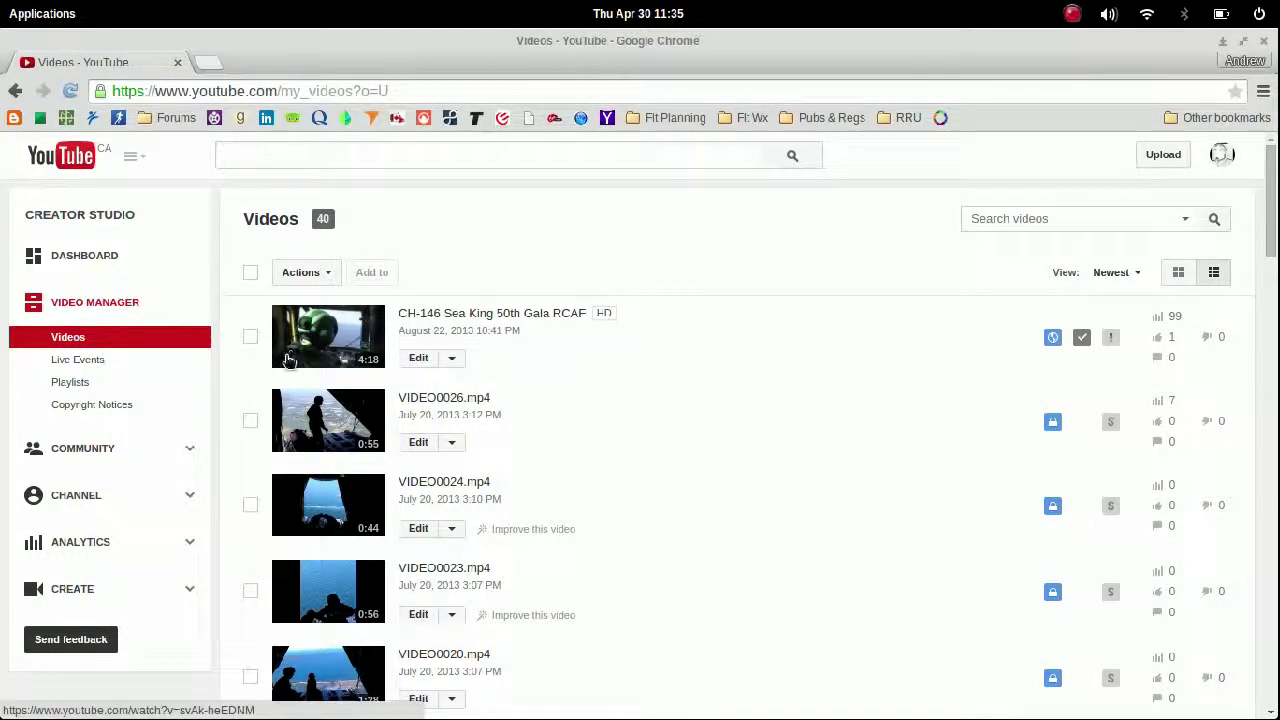
click(191, 502)
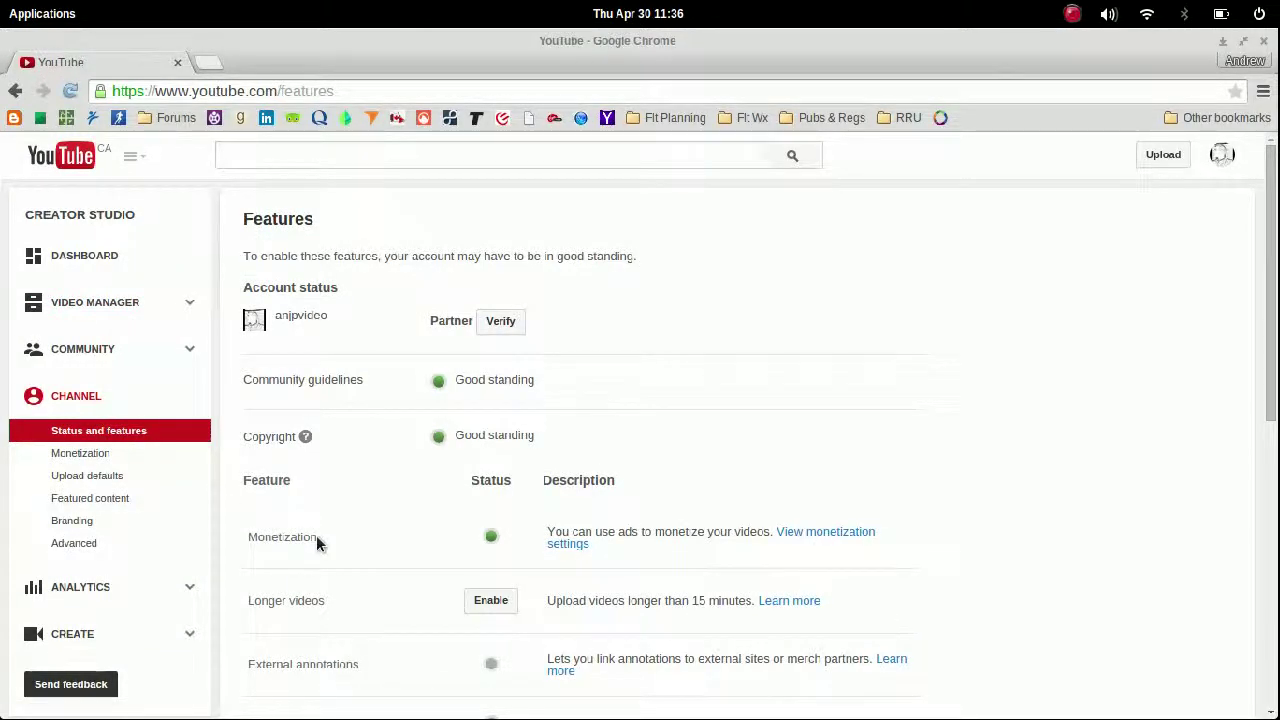
Step: Check the monetization settings, then scroll the Video Manager list down to VIDEO0013
click(836, 534)
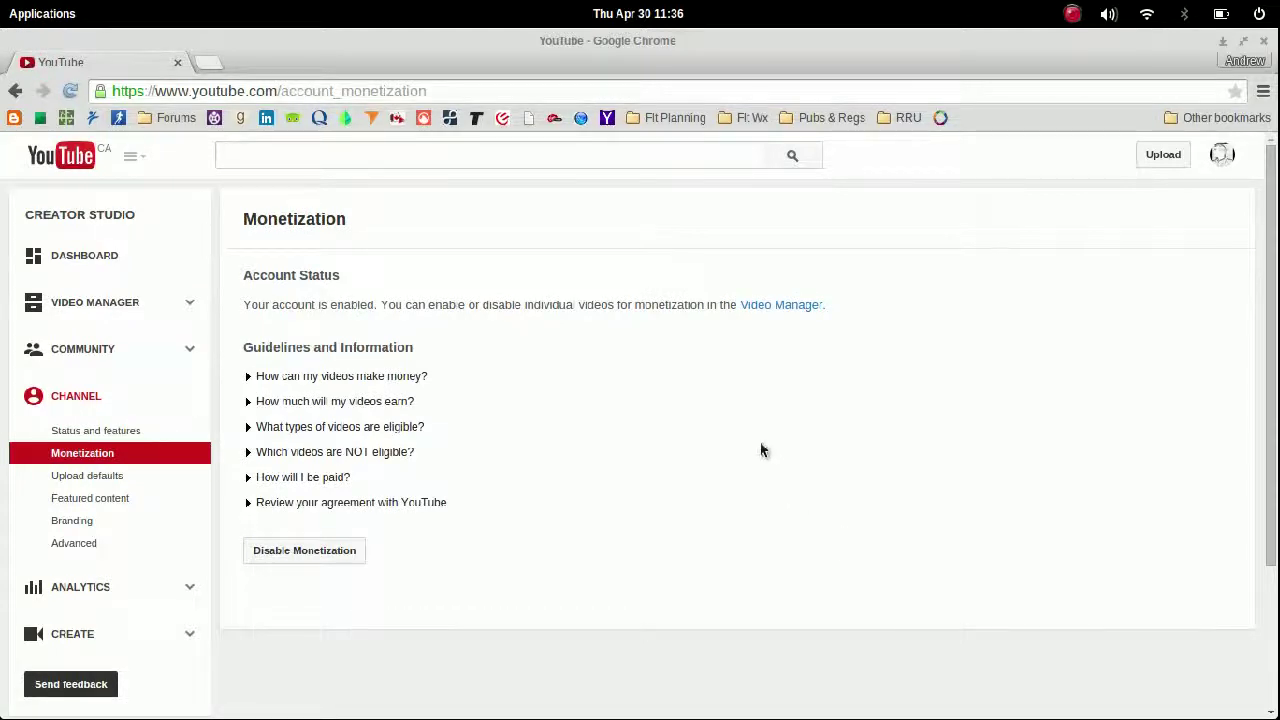
click(793, 305)
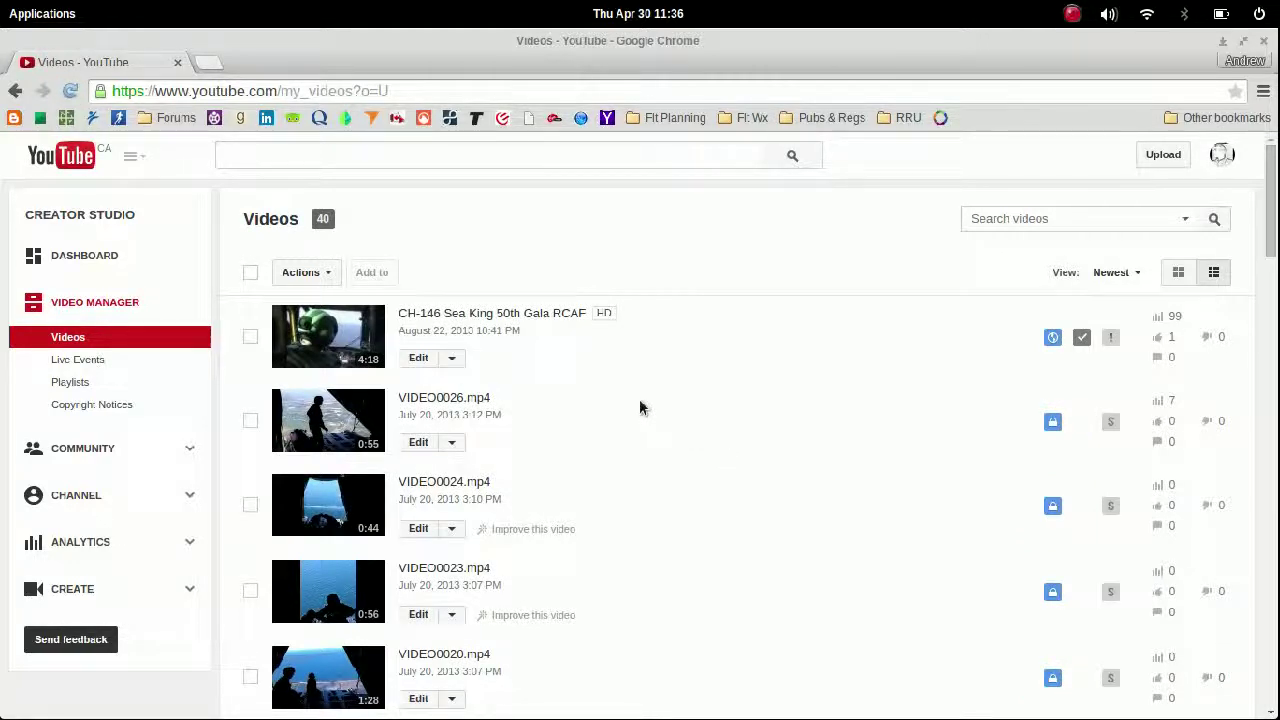
click(1112, 340)
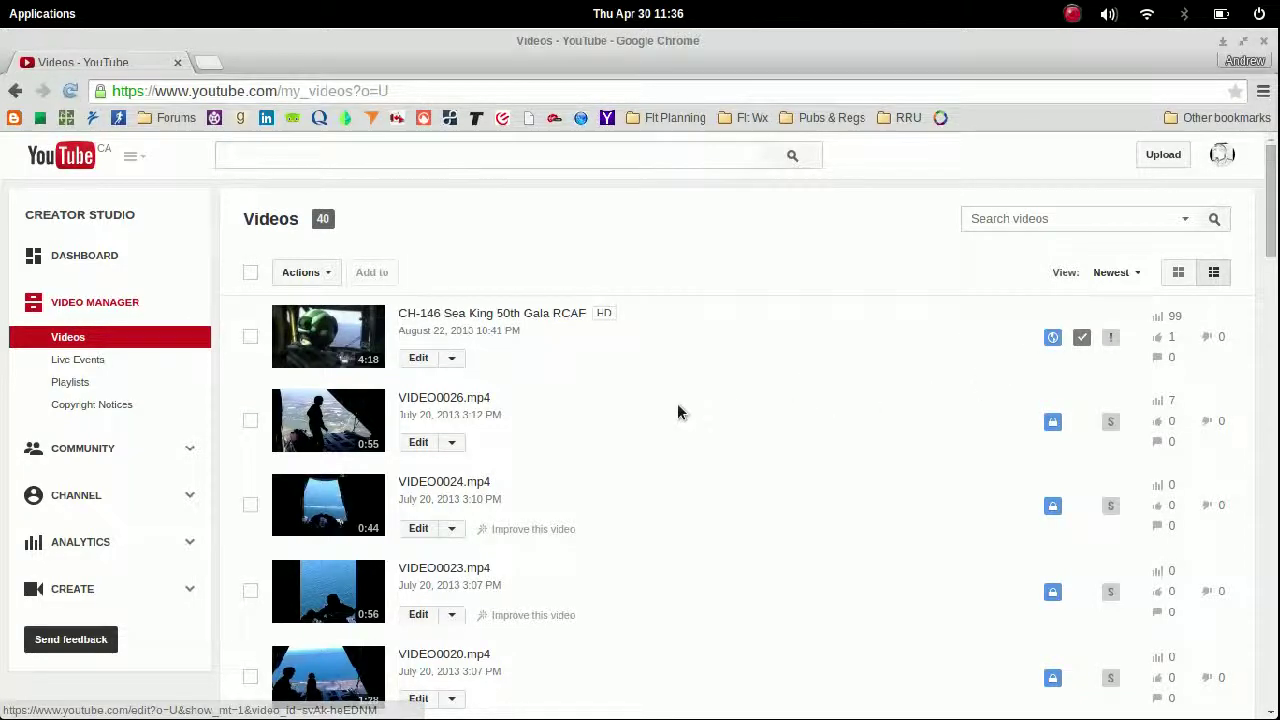
scroll(633, 404, down, 5)
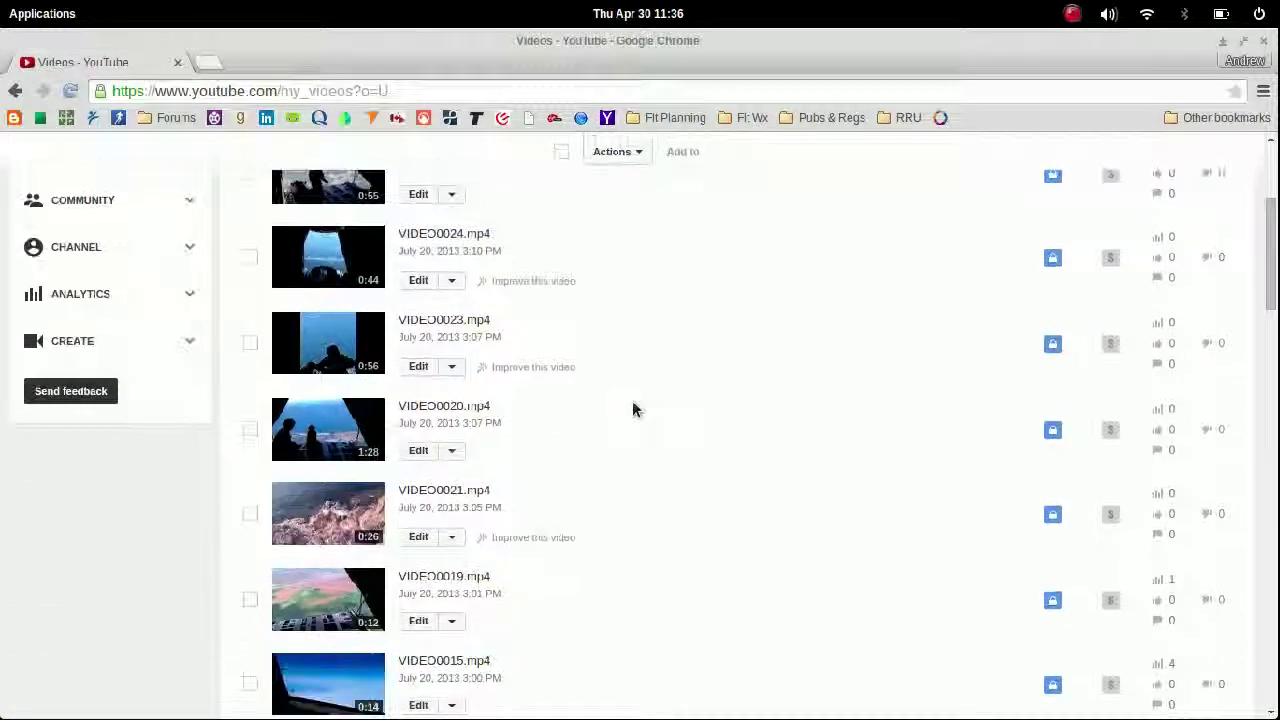
scroll(633, 409, down, 2)
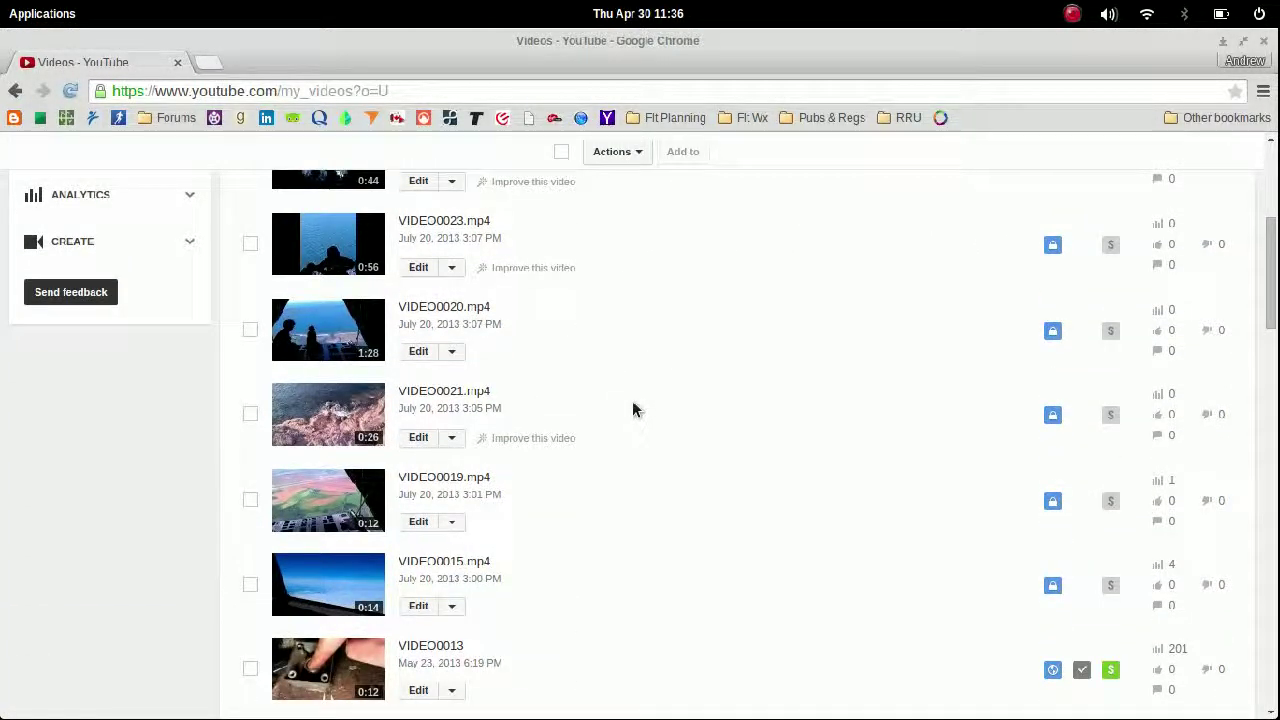
scroll(633, 409, down, 4)
Step: Retitle VIDEO0013 as '2003 Mazda Protege 2.0L EGR Valve Spring test'
click(424, 482)
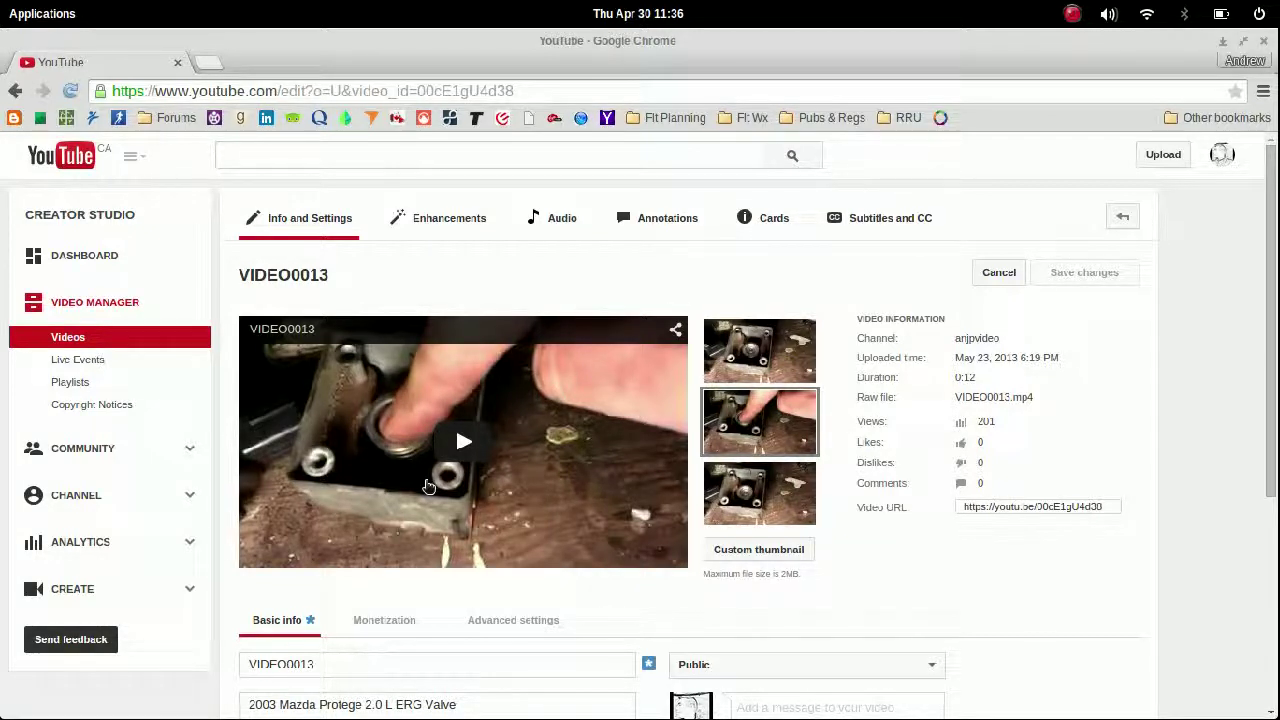
scroll(571, 600, down, 2)
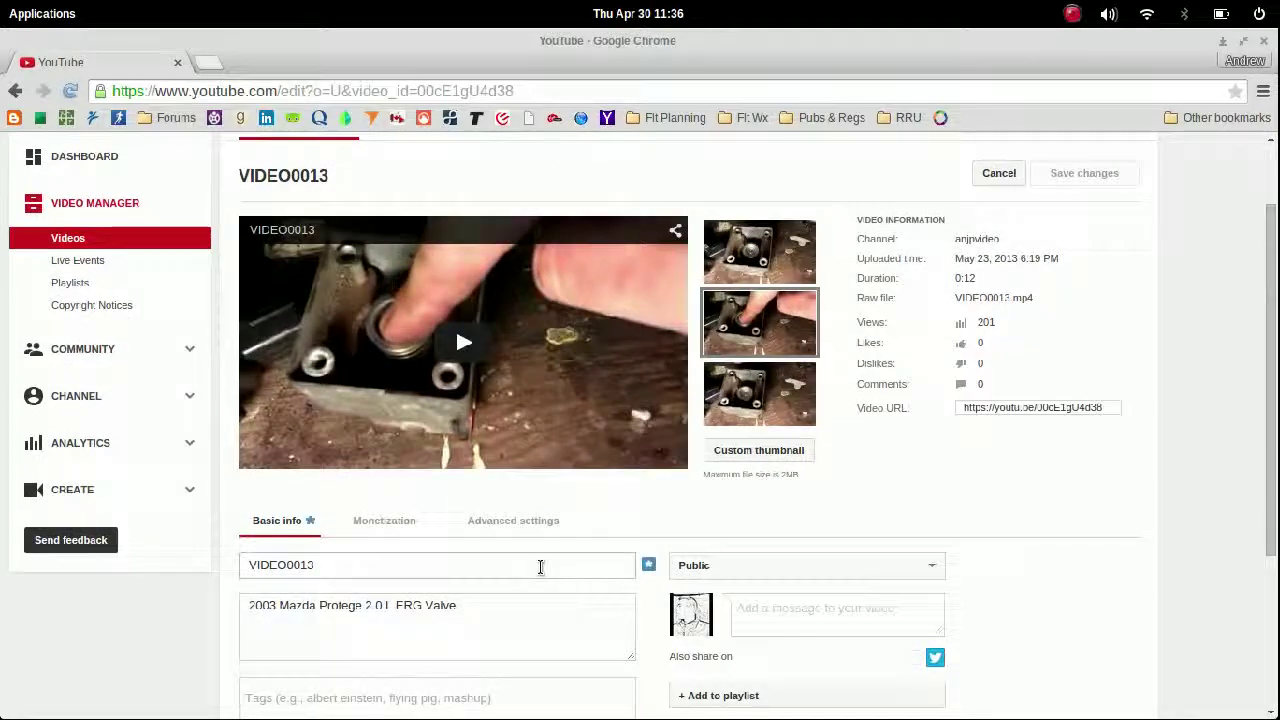
double_click(540, 567)
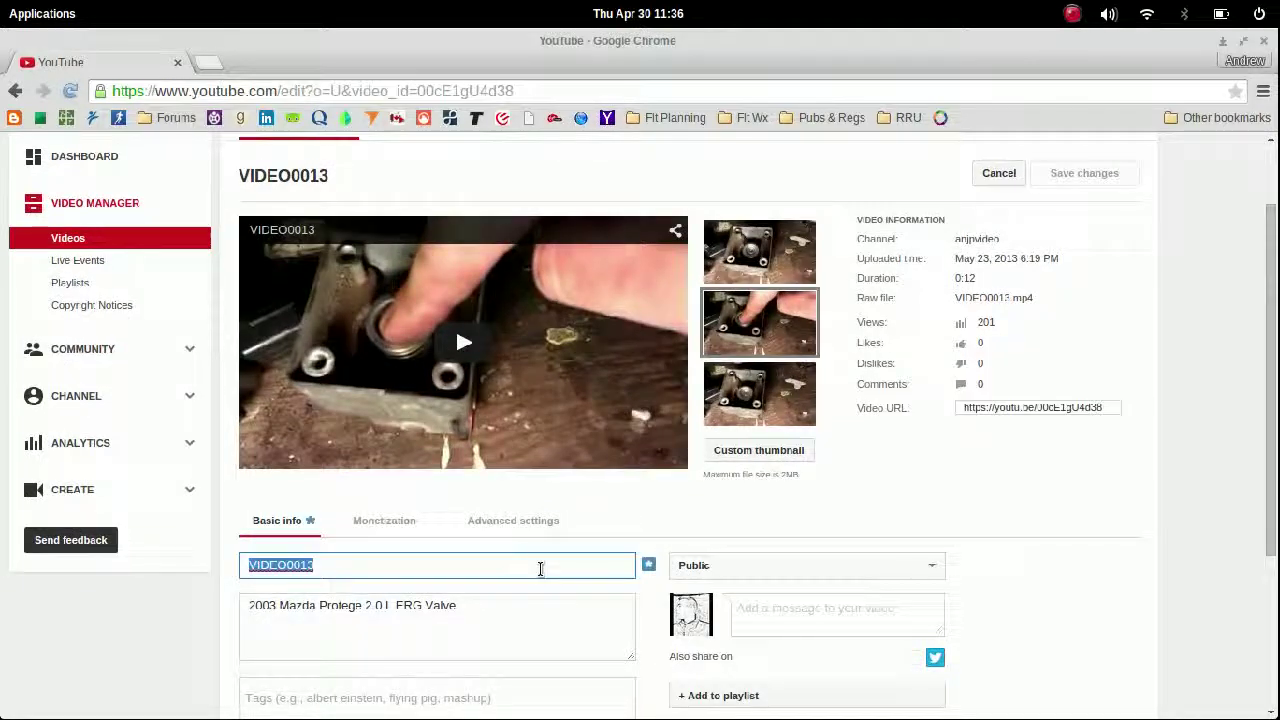
text(2003 Mazda )
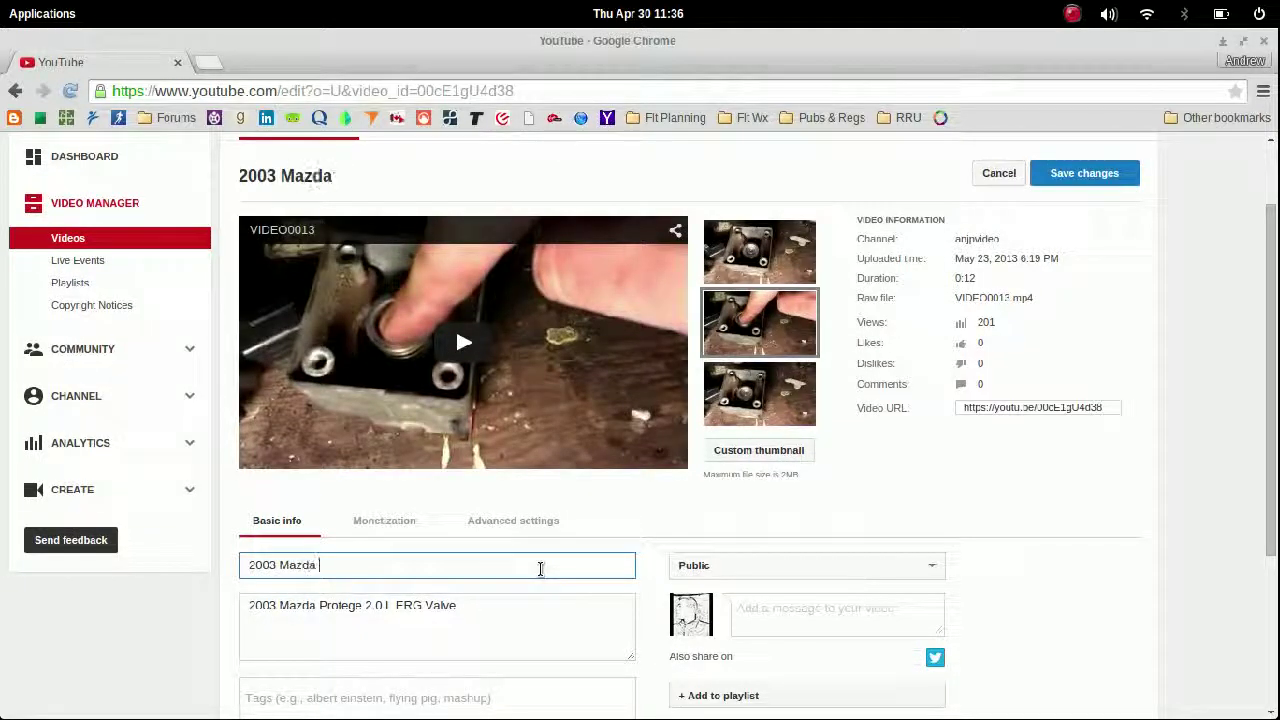
text(Protege 2.0)
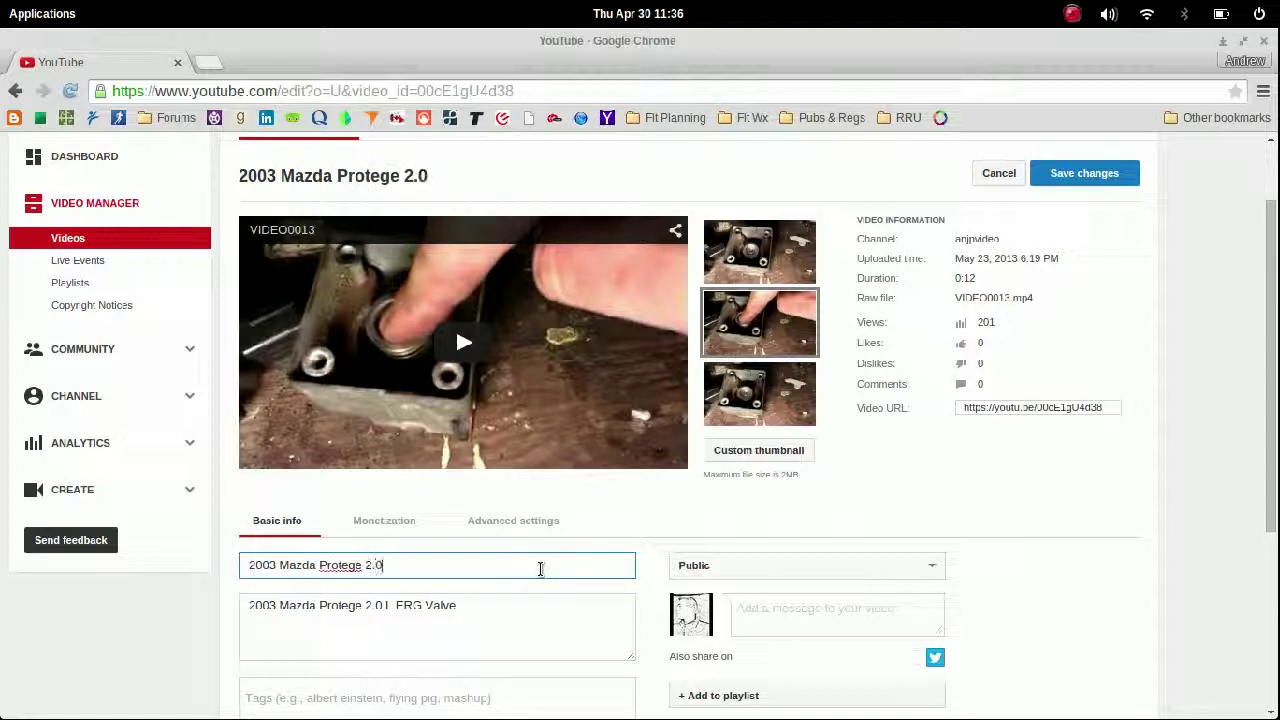
text(L E)
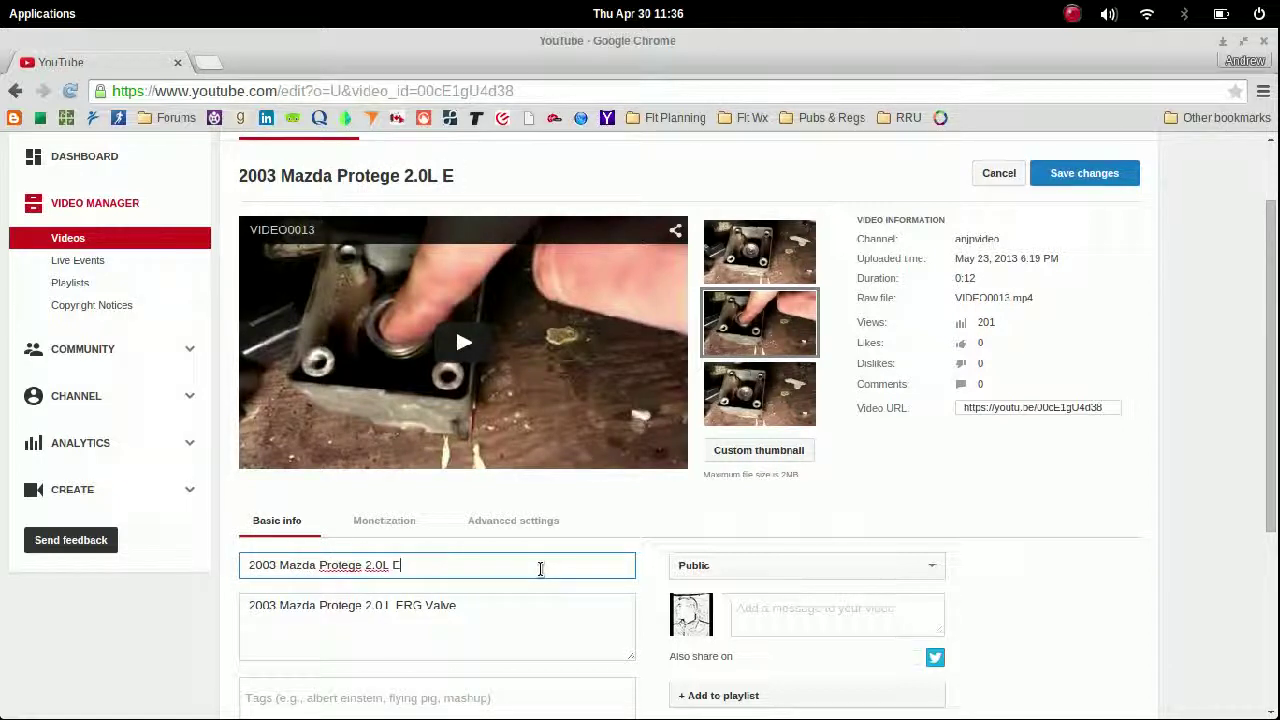
text(GR Valve Spring )
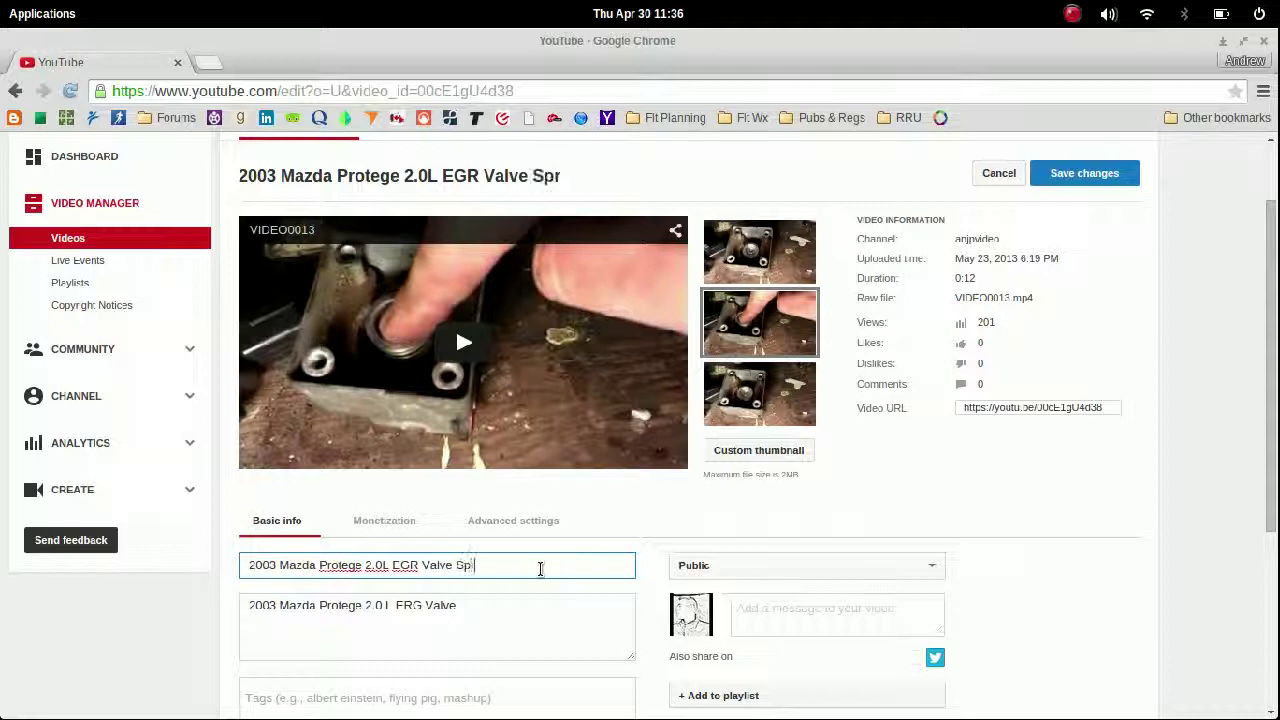
text(test)
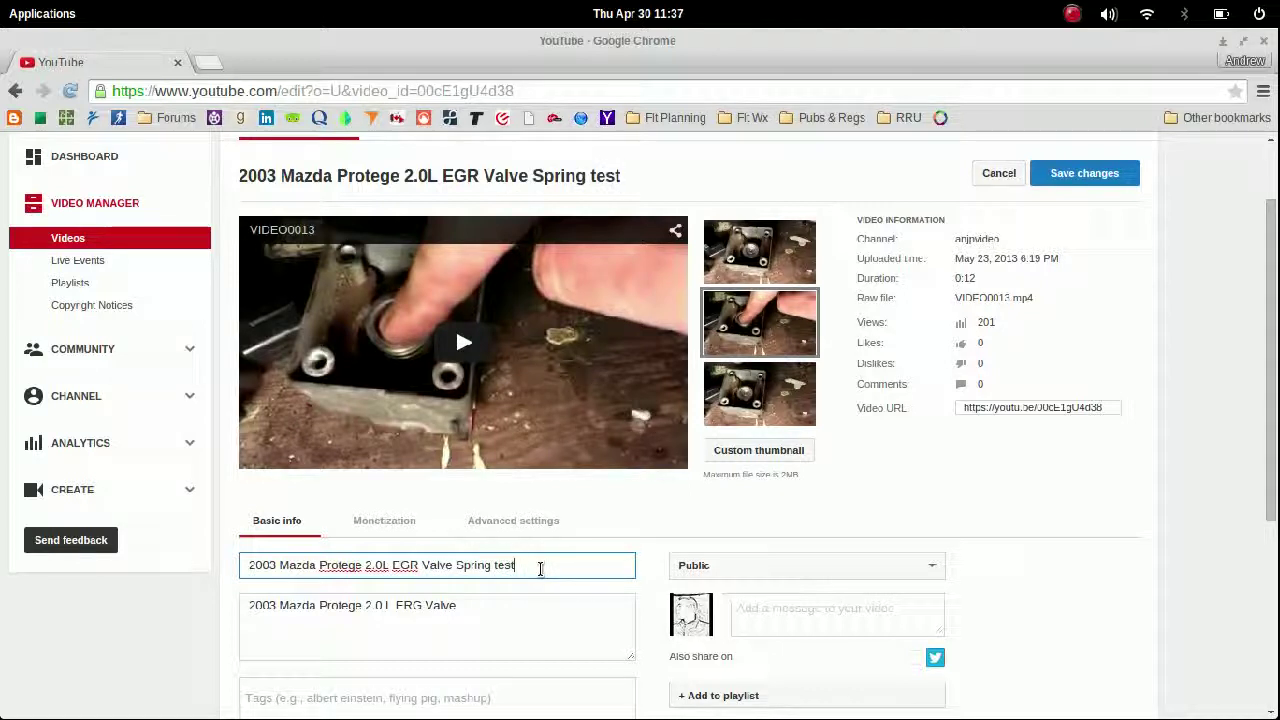
scroll(681, 544, down, 4)
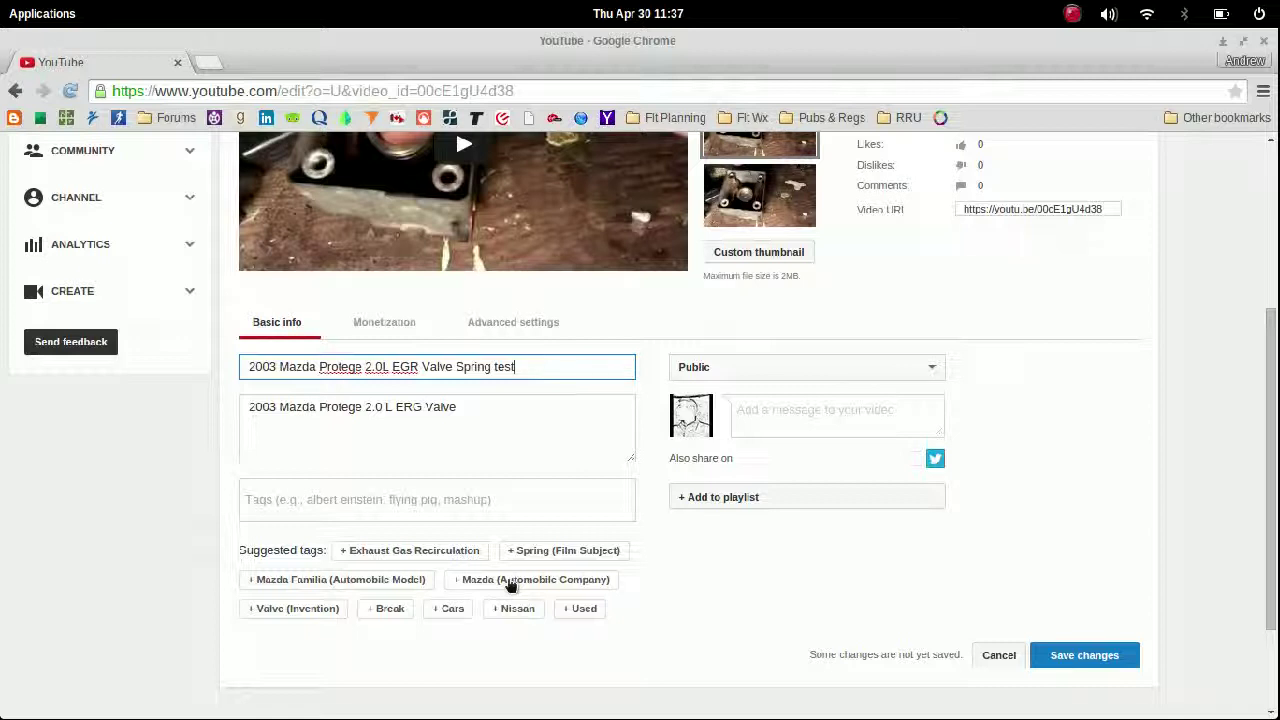
Step: Tag the video with Cars, Mazda Protege, EGR Valve, How to and Car maintenance, and save
click(450, 608)
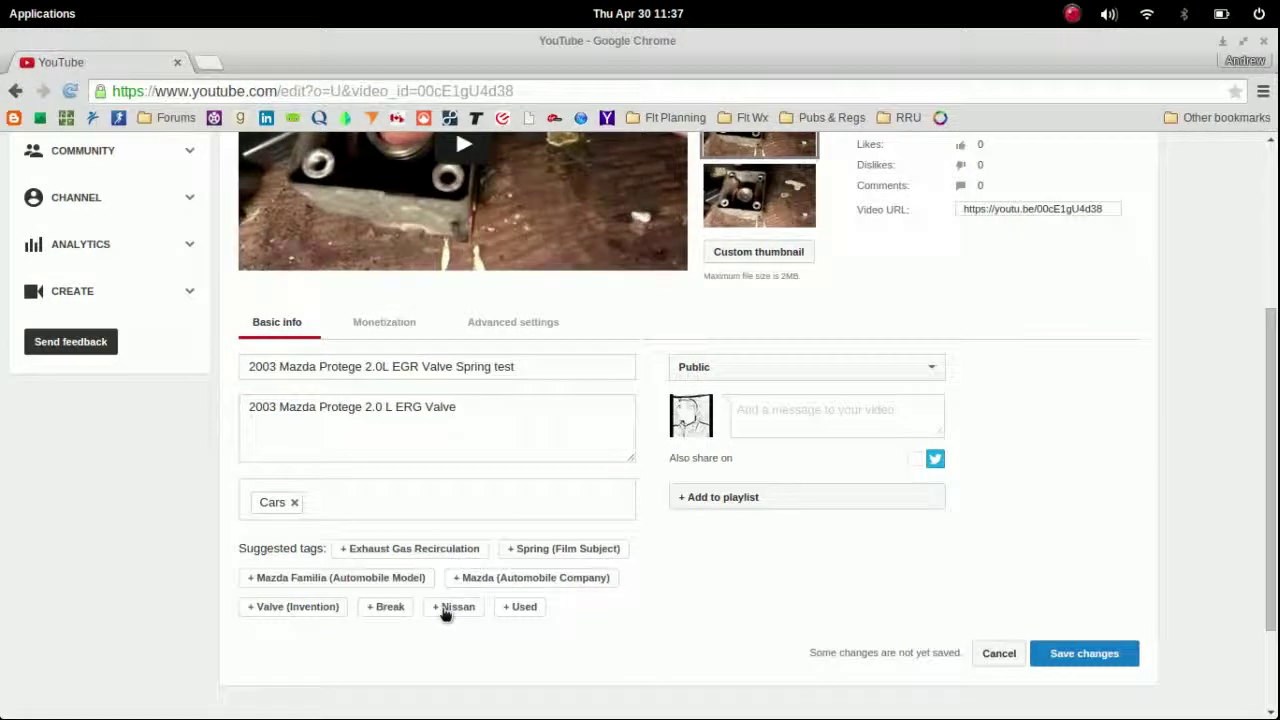
click(453, 549)
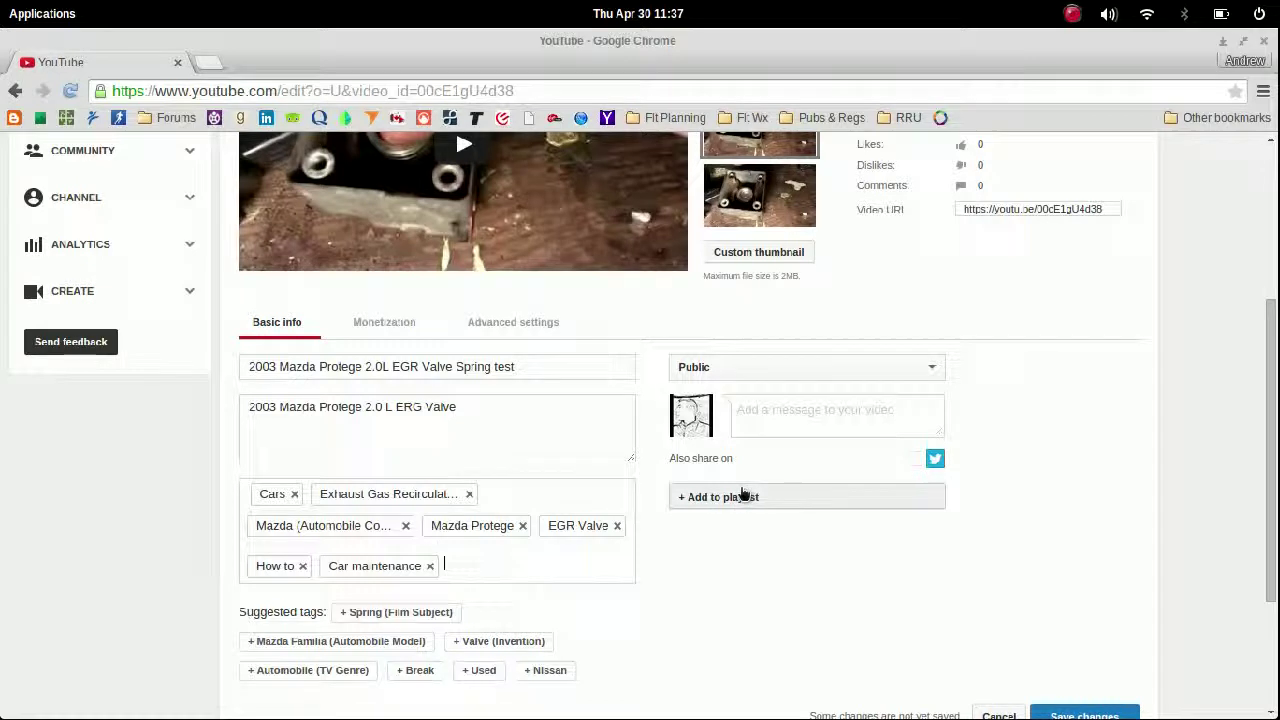
scroll(866, 555, down, 1)
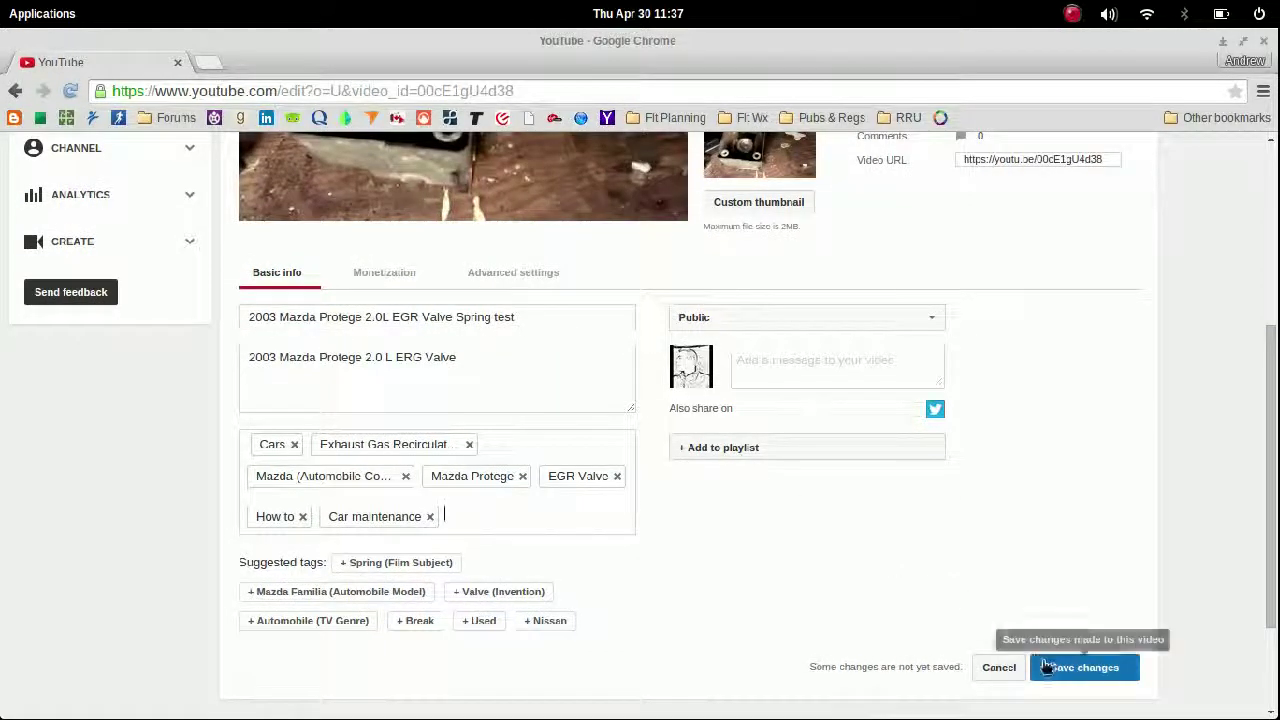
click(1048, 669)
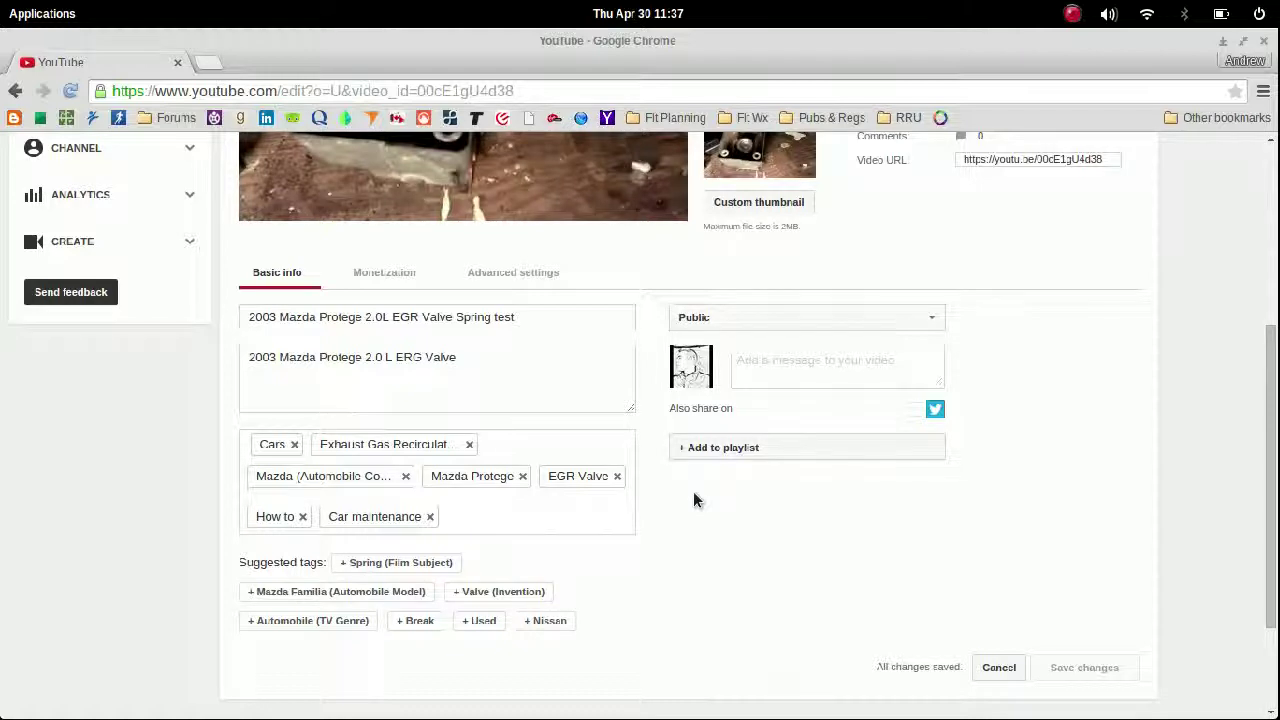
scroll(693, 491, up, 7)
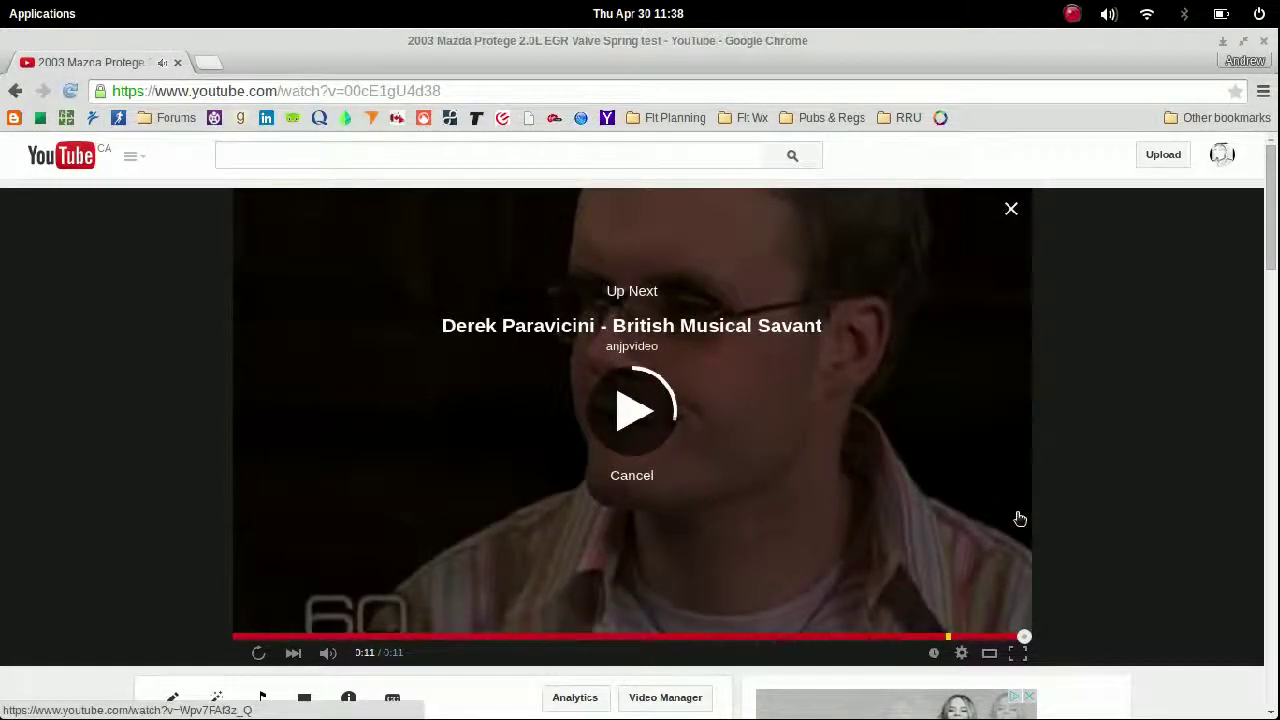
Step: Go to google.com from the address bar, landing on Google Canada at google.ca
key(ctrl+l)
text(google.com)
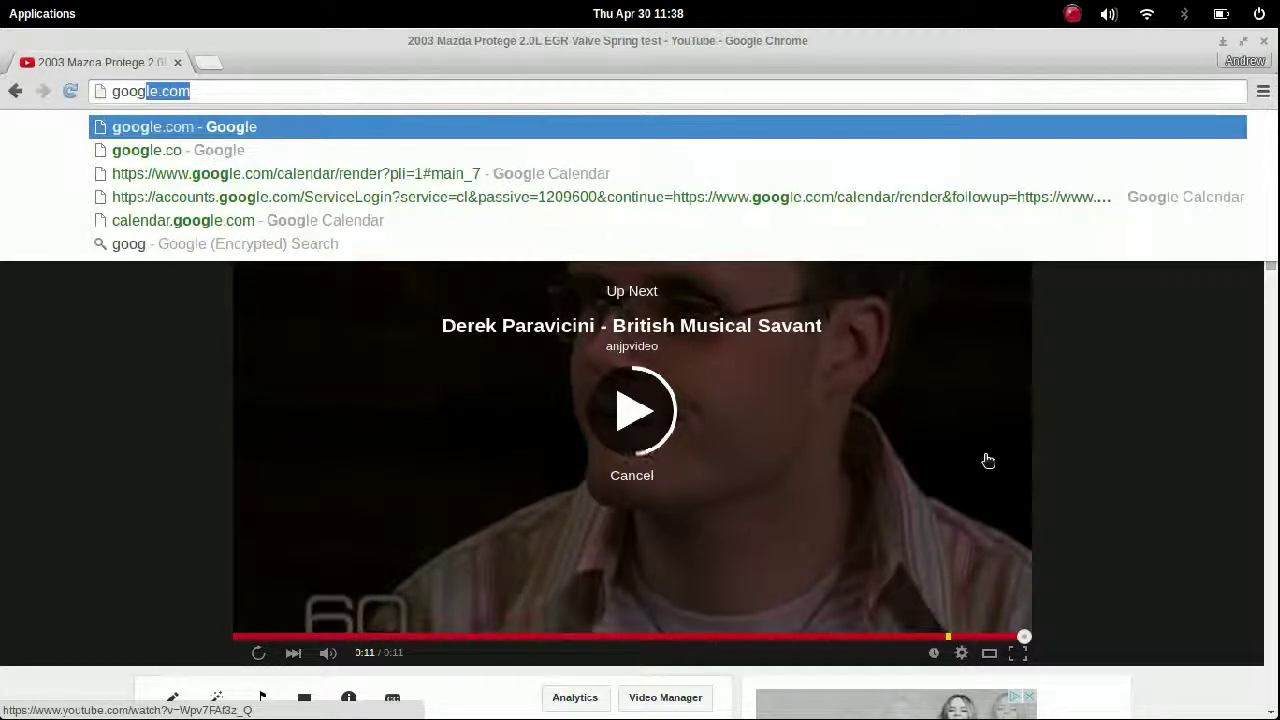
key(Return)
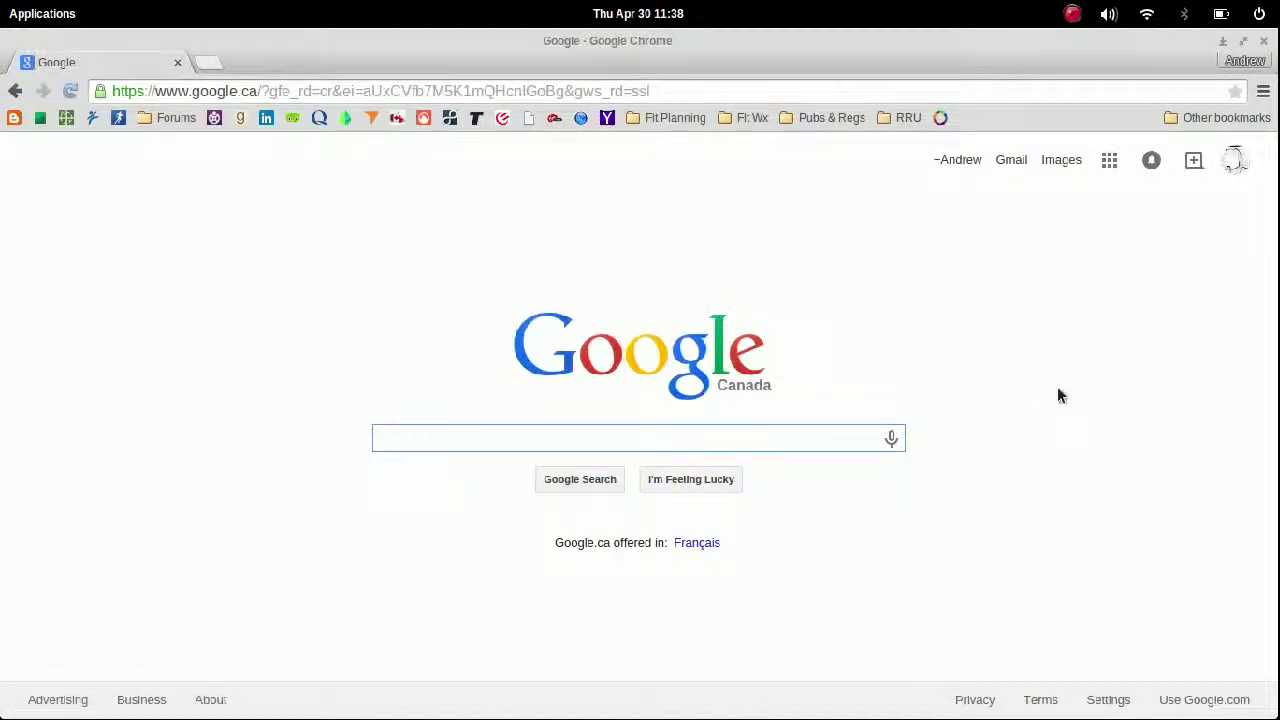